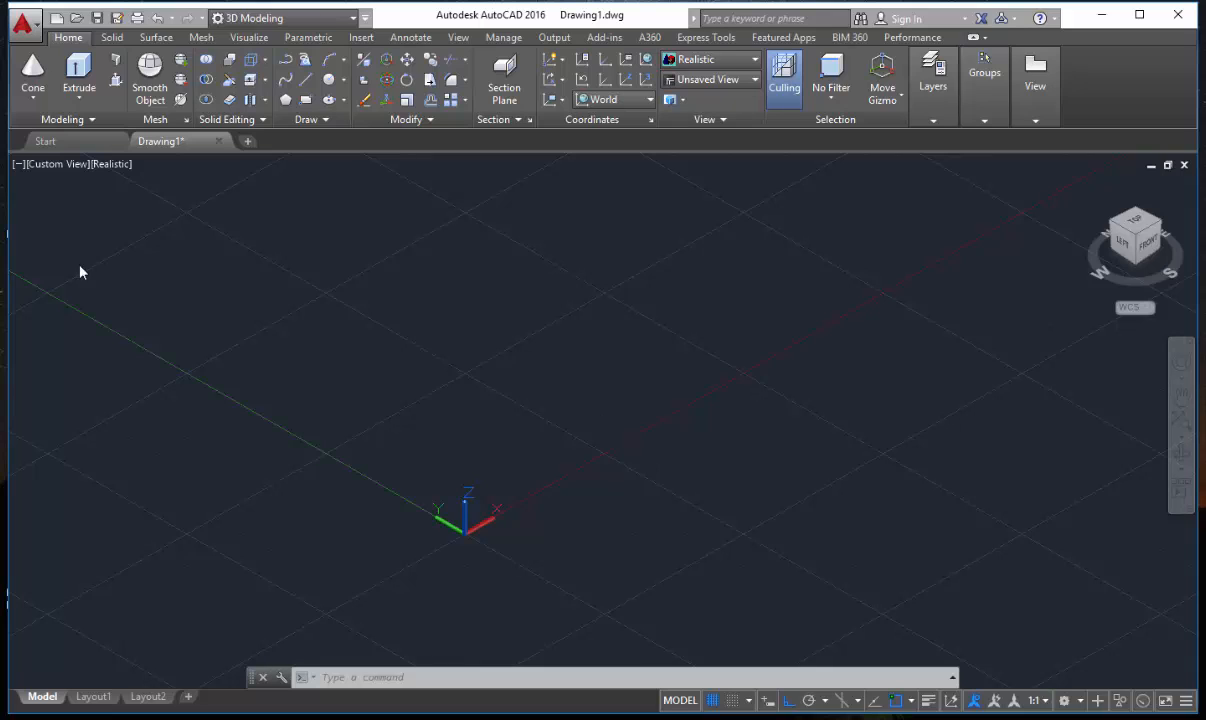
left_click(80, 100)
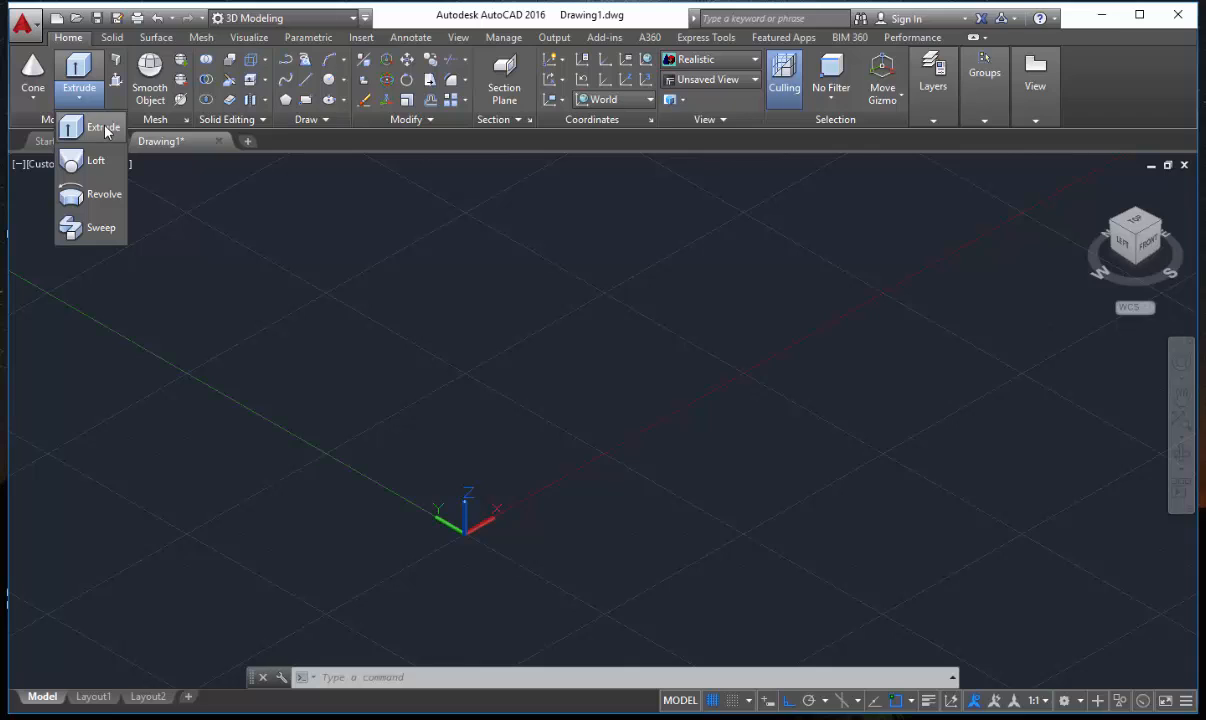
left_click(537, 338)
scroll(600, 387, "down", 2)
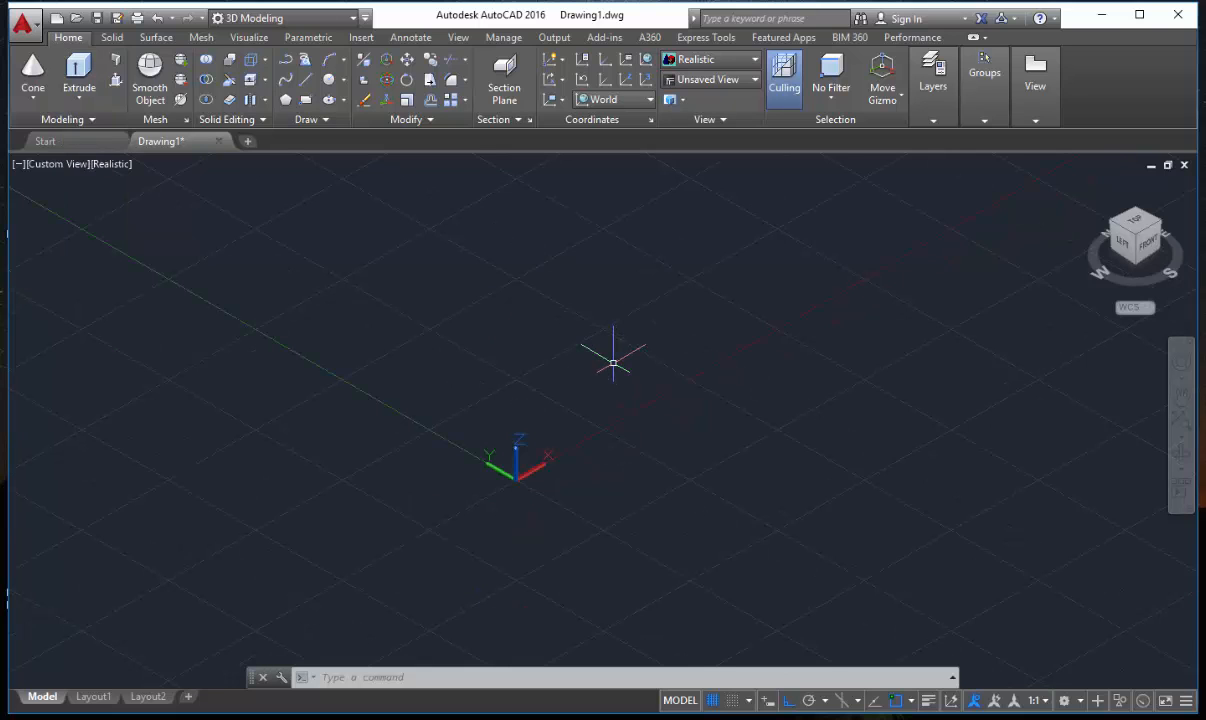
scroll(613, 362, "up", 2)
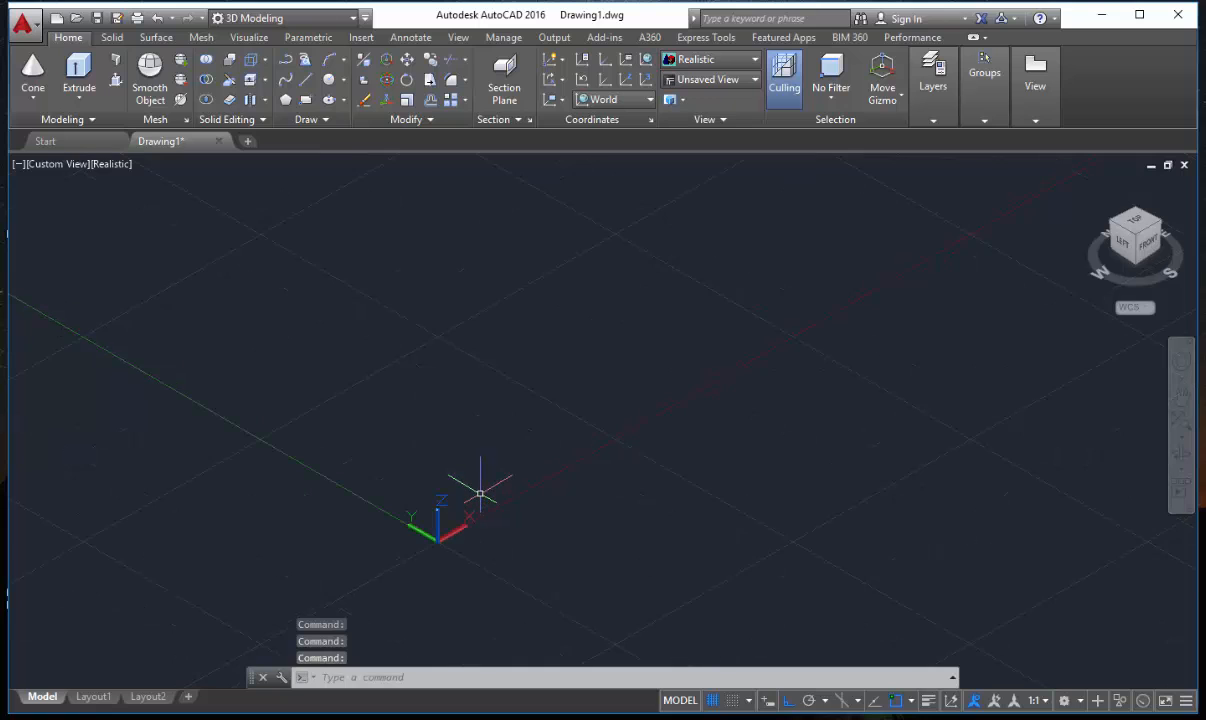
scroll(498, 471, "up", 2)
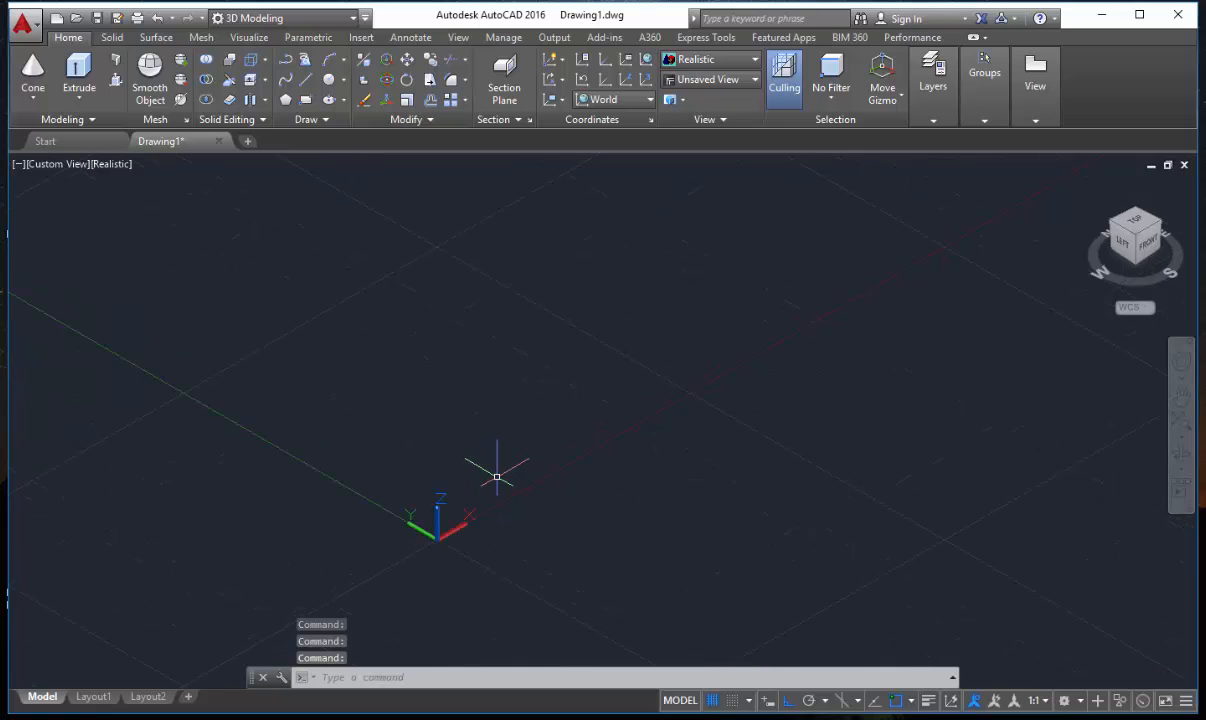
middle_click_drag(497, 476, 512, 453)
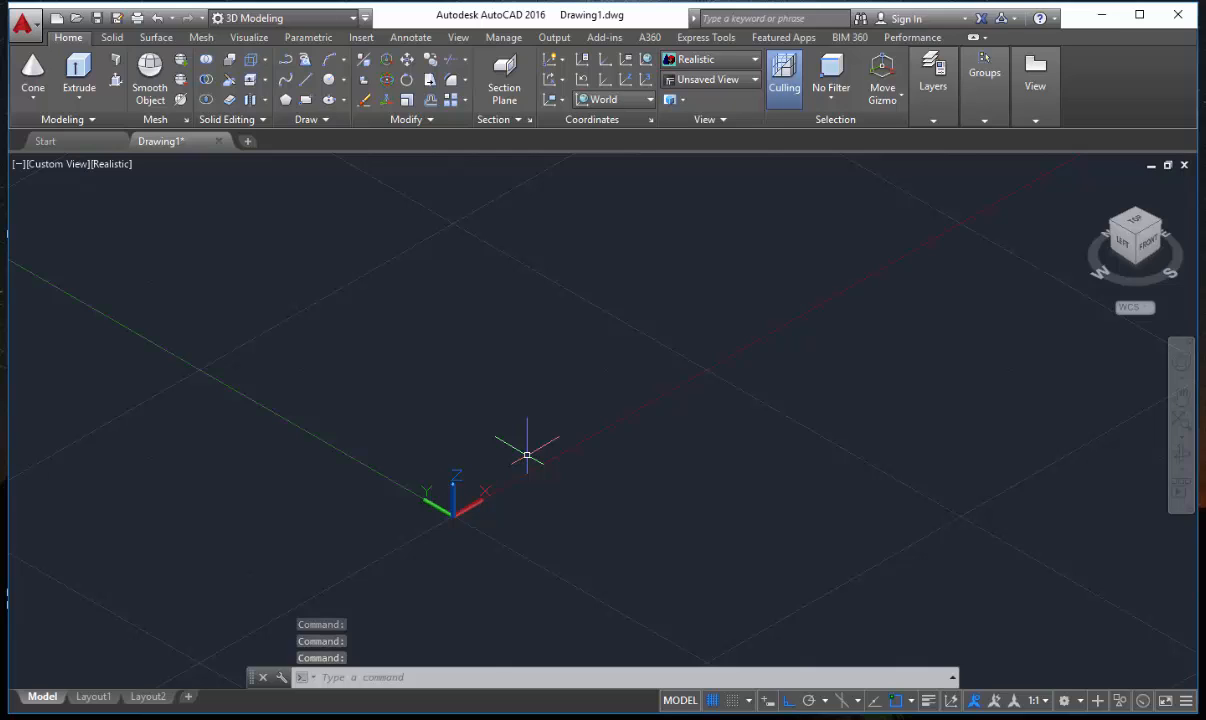
Draw a freehand rectangle on the XY plane, close to the origin and on the positive side of both axes.
type("re")
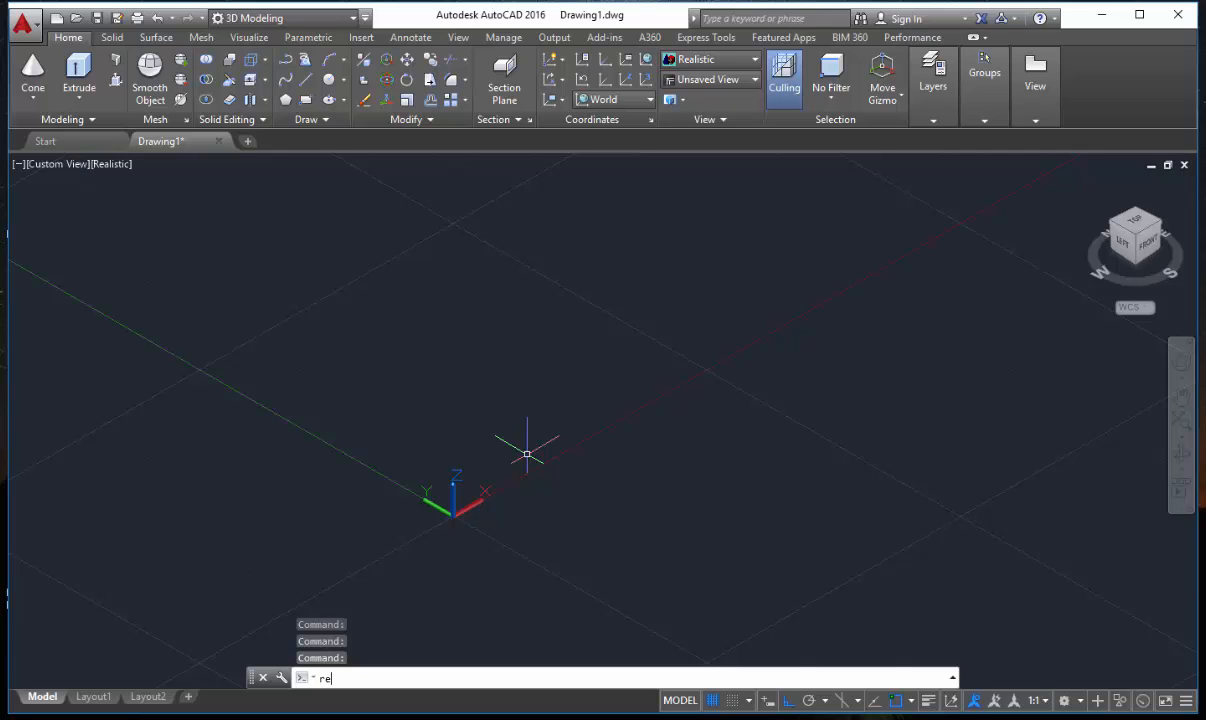
type("c")
key("Return")
left_click(473, 280)
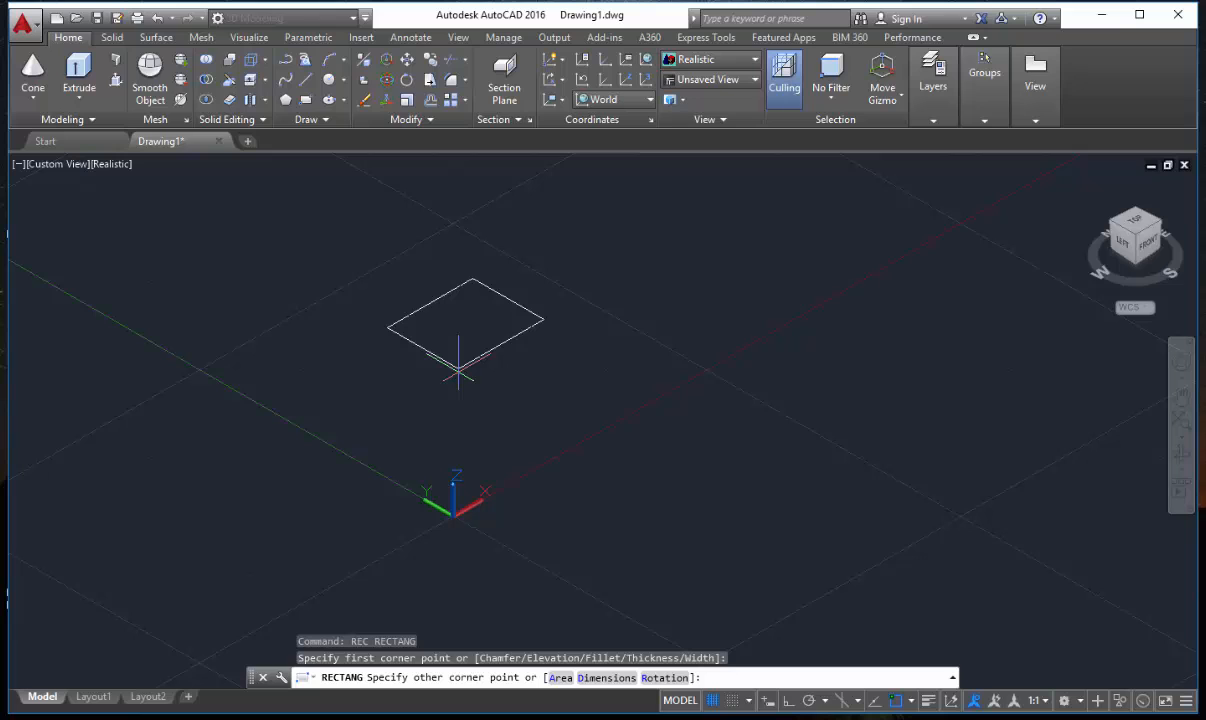
left_click(457, 425)
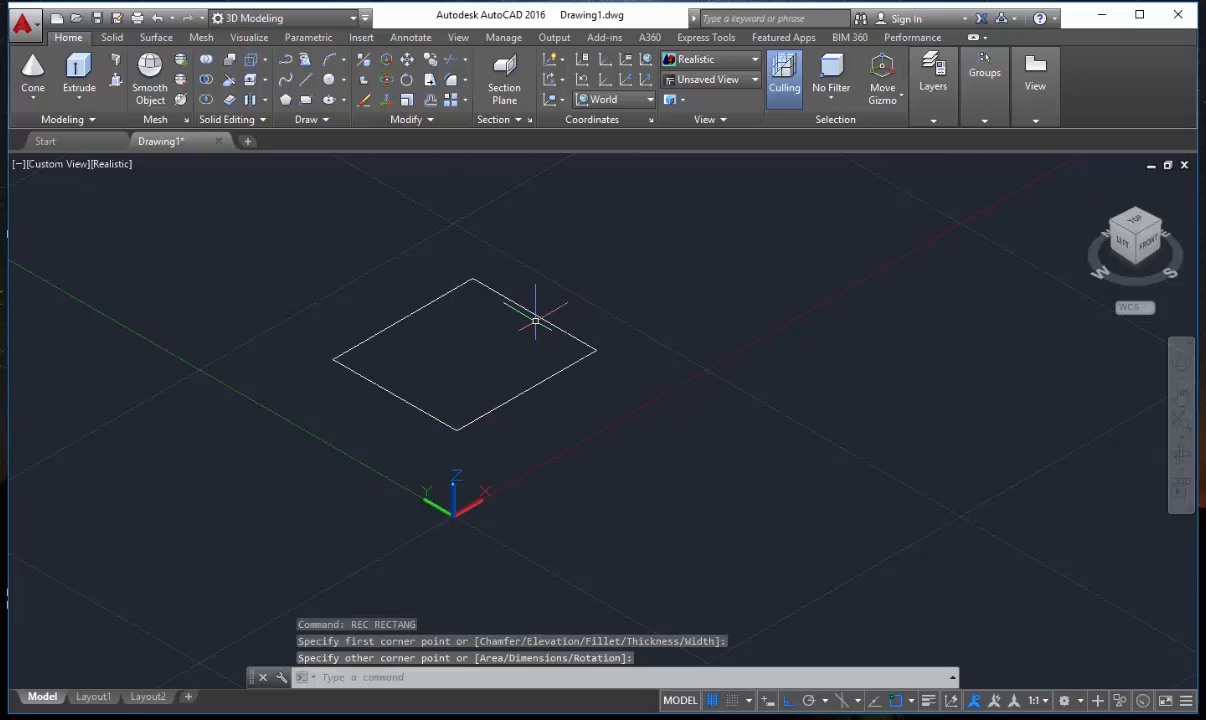
Copy the rectangle once along the X axis, taking its corner nearest the origin as the base point.
scroll(534, 324, "up", 2)
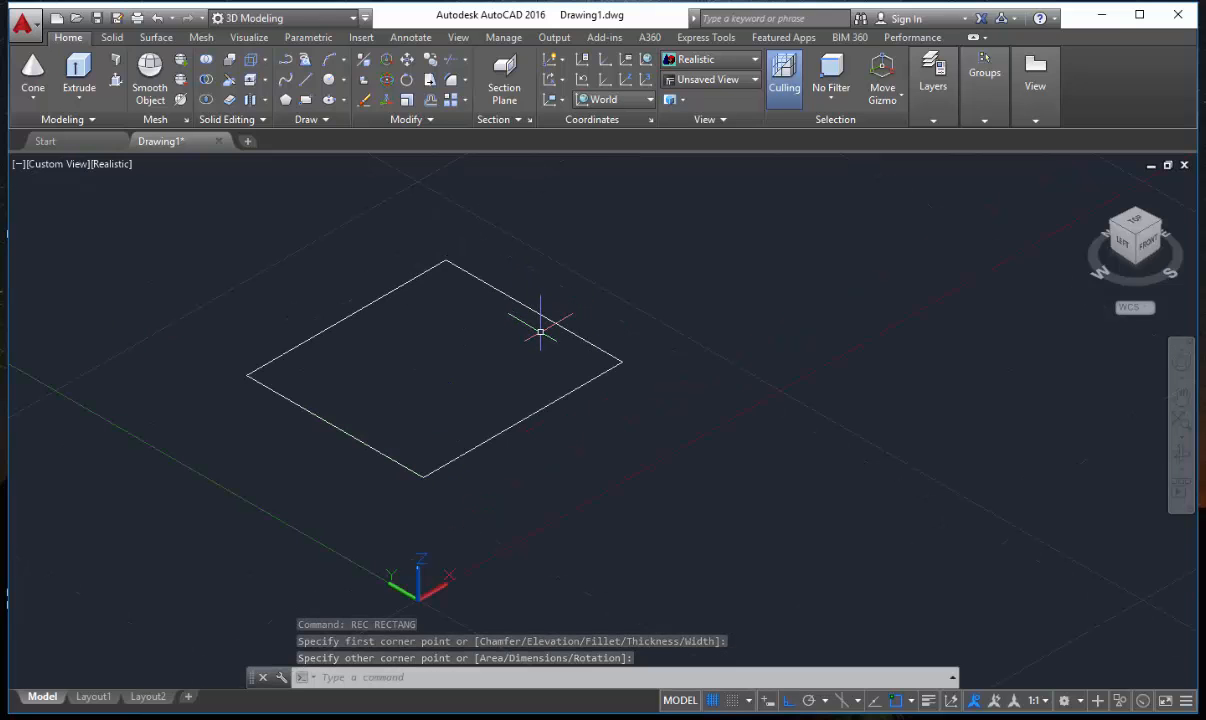
scroll(540, 331, "down", 2)
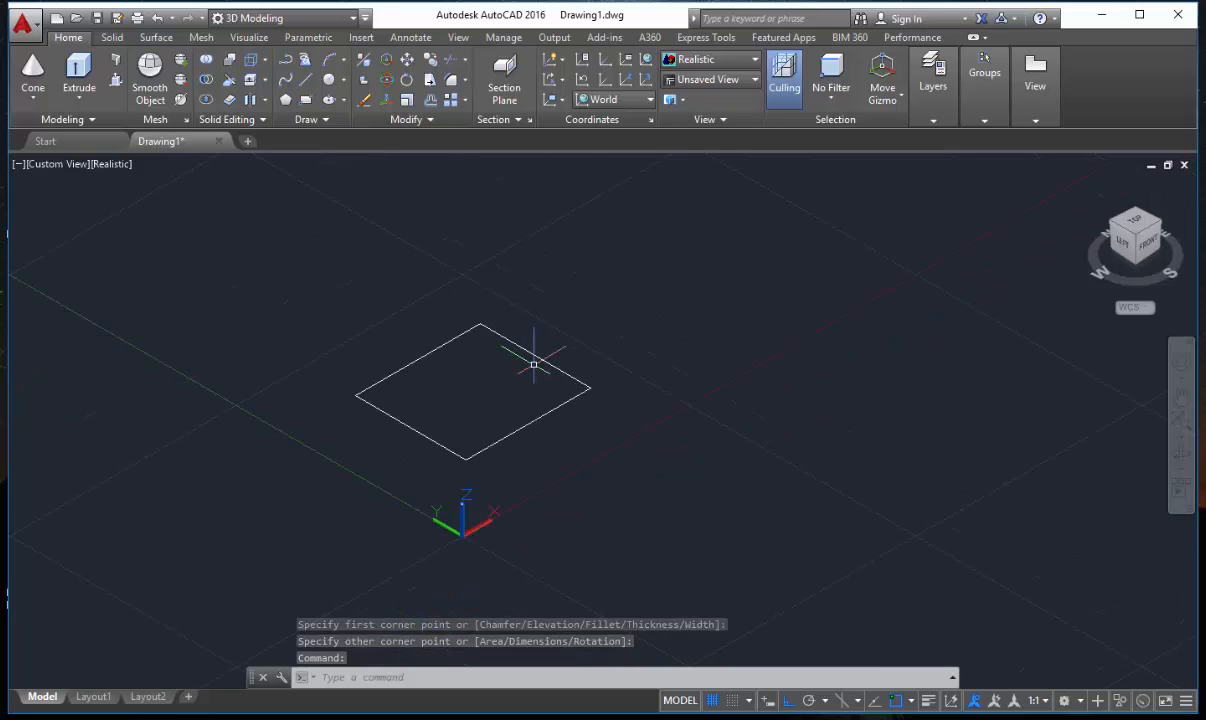
scroll(534, 365, "up", 2)
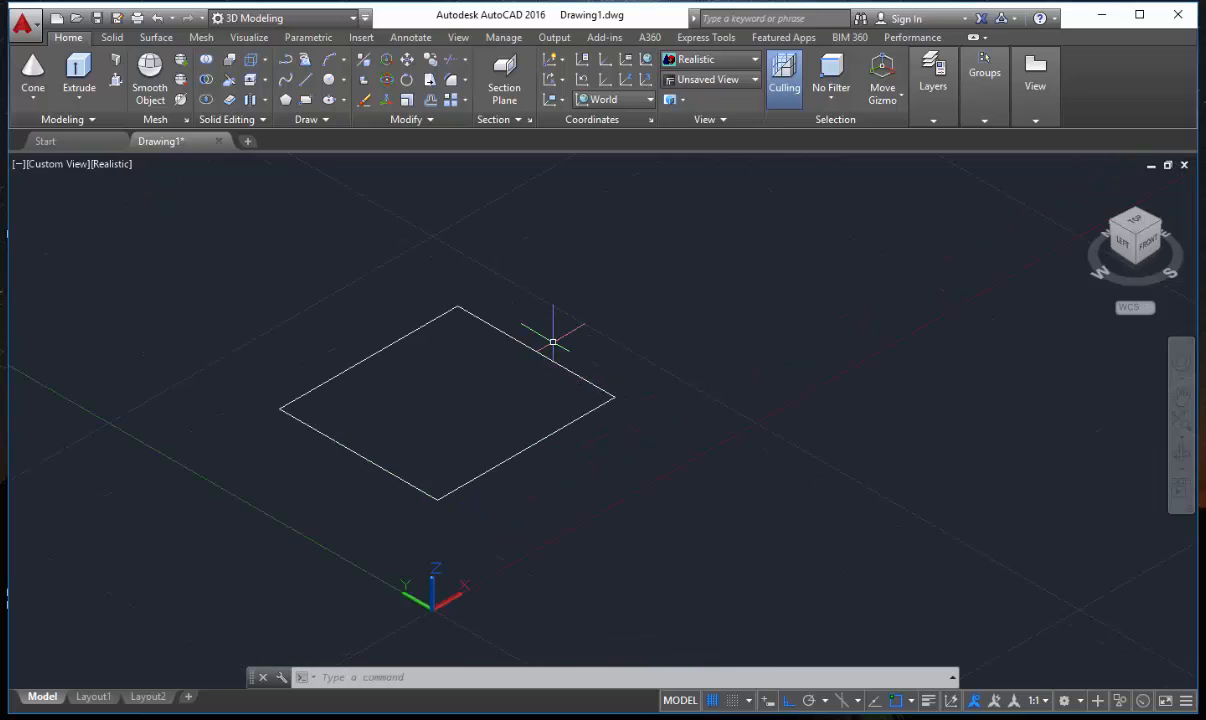
left_click(552, 342)
left_click(524, 383)
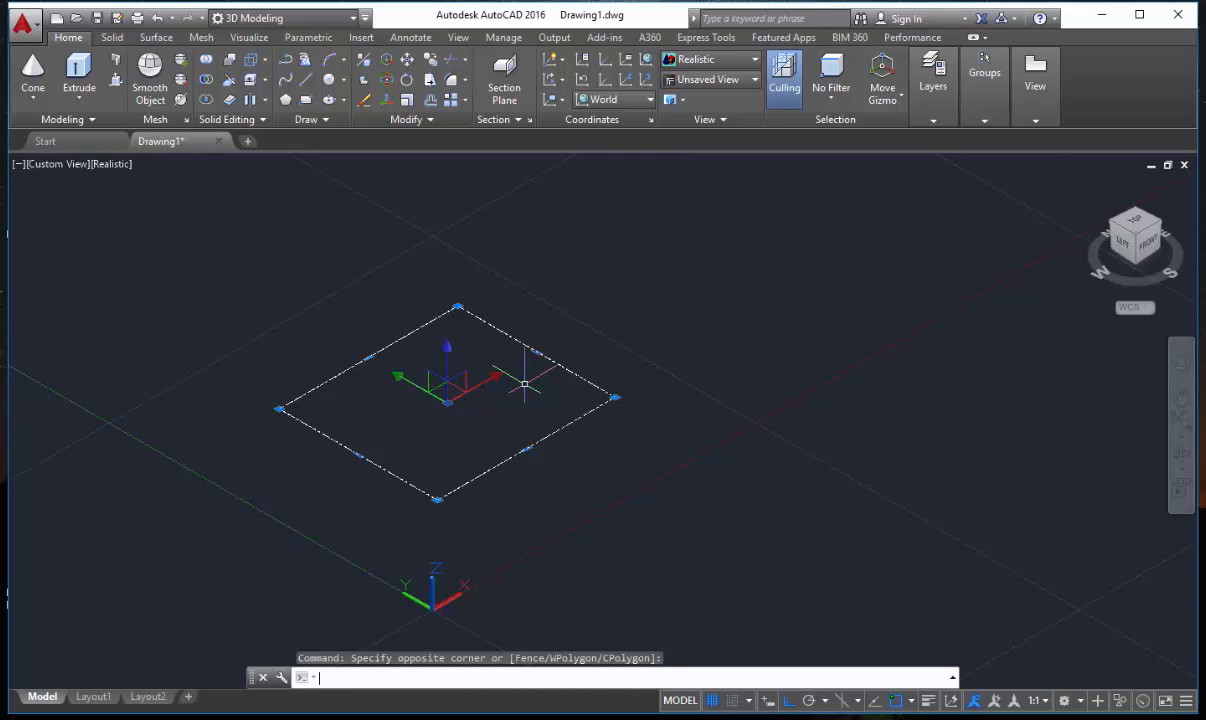
type("co")
key("Return")
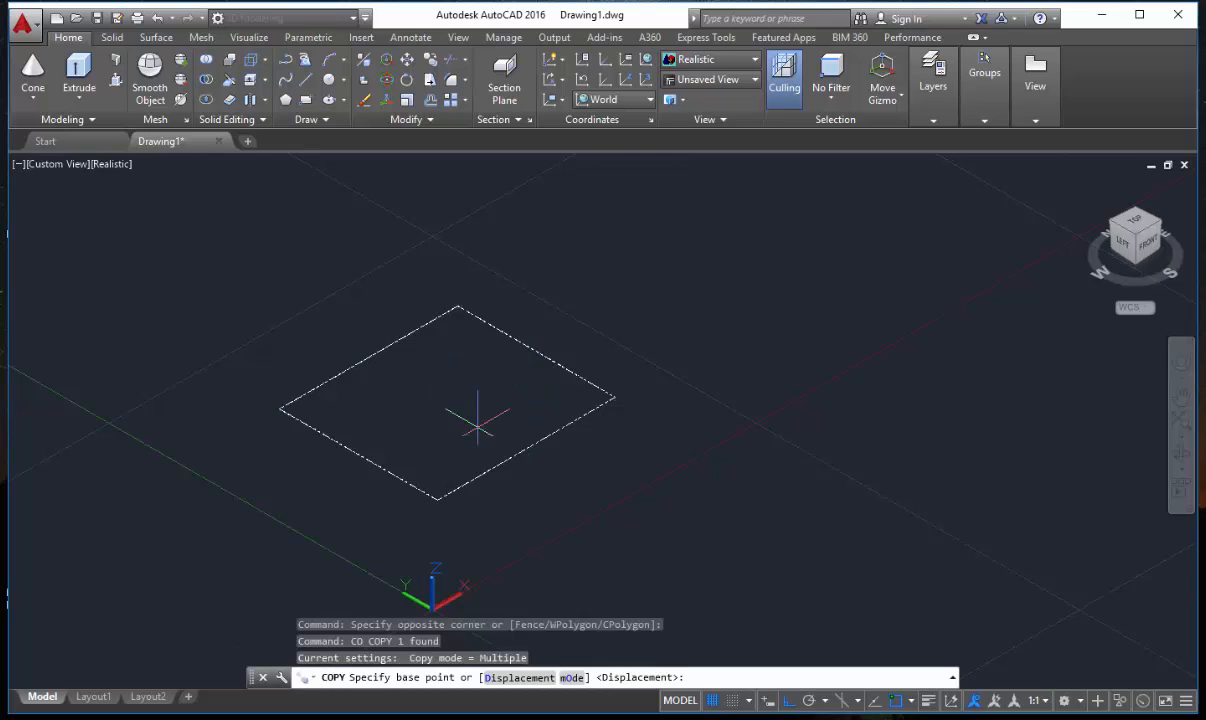
left_click(437, 500)
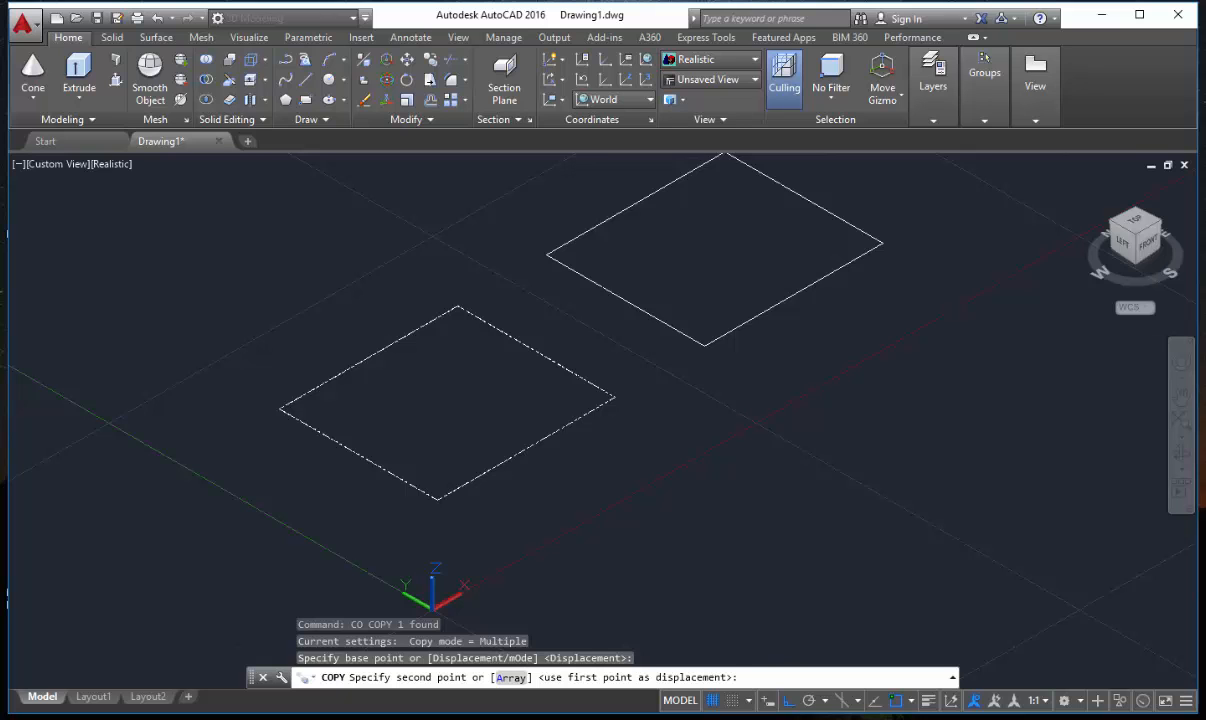
left_click(705, 346)
scroll(768, 313, "down", 4)
middle_click_drag(794, 314, 767, 372)
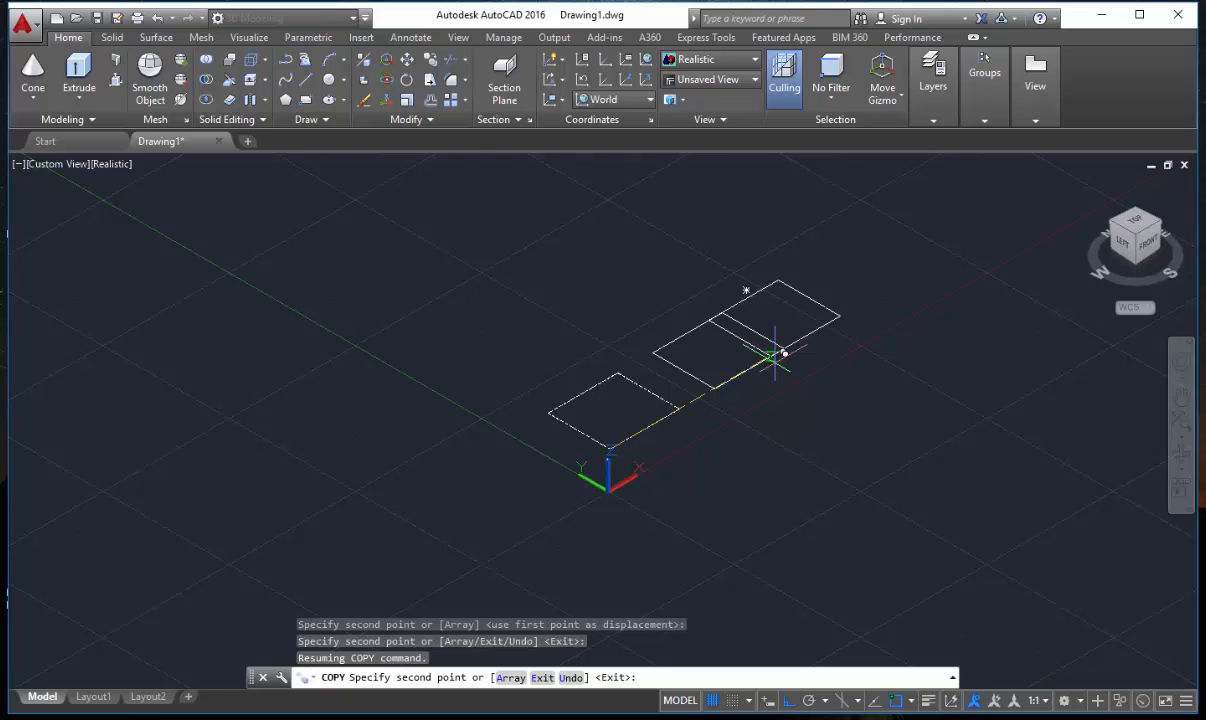
key("F1")
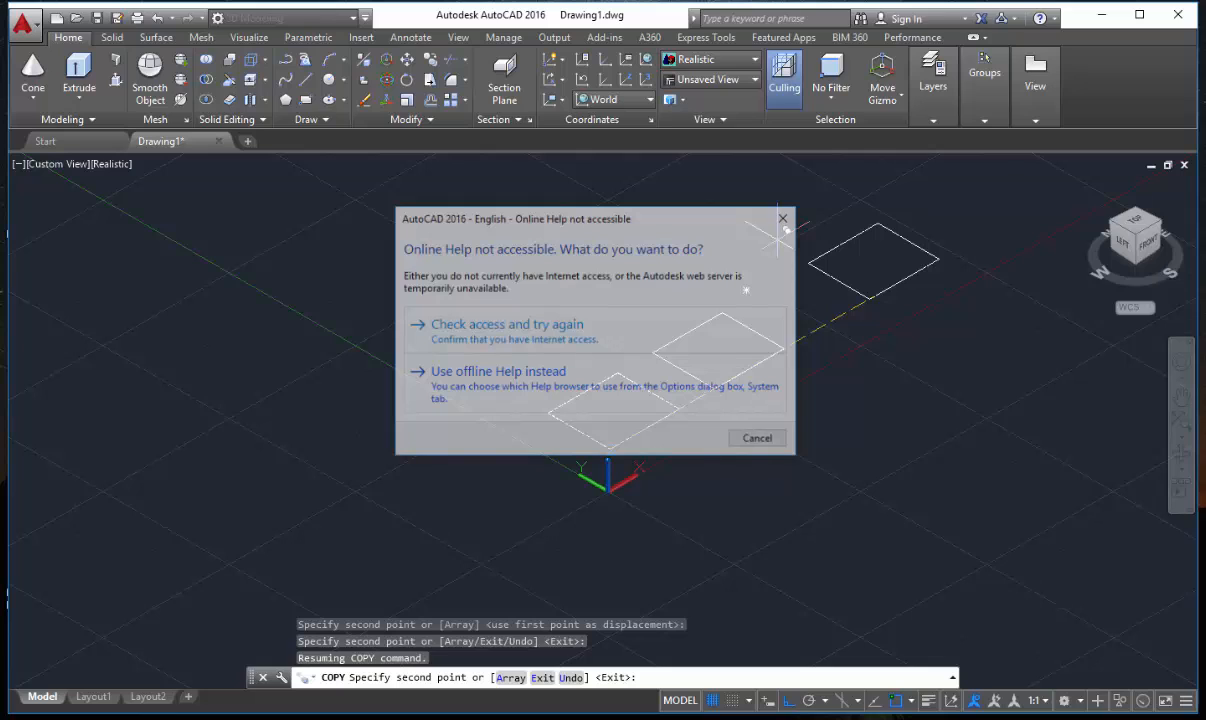
Explode the copied rectangle into separate lines.
type("x")
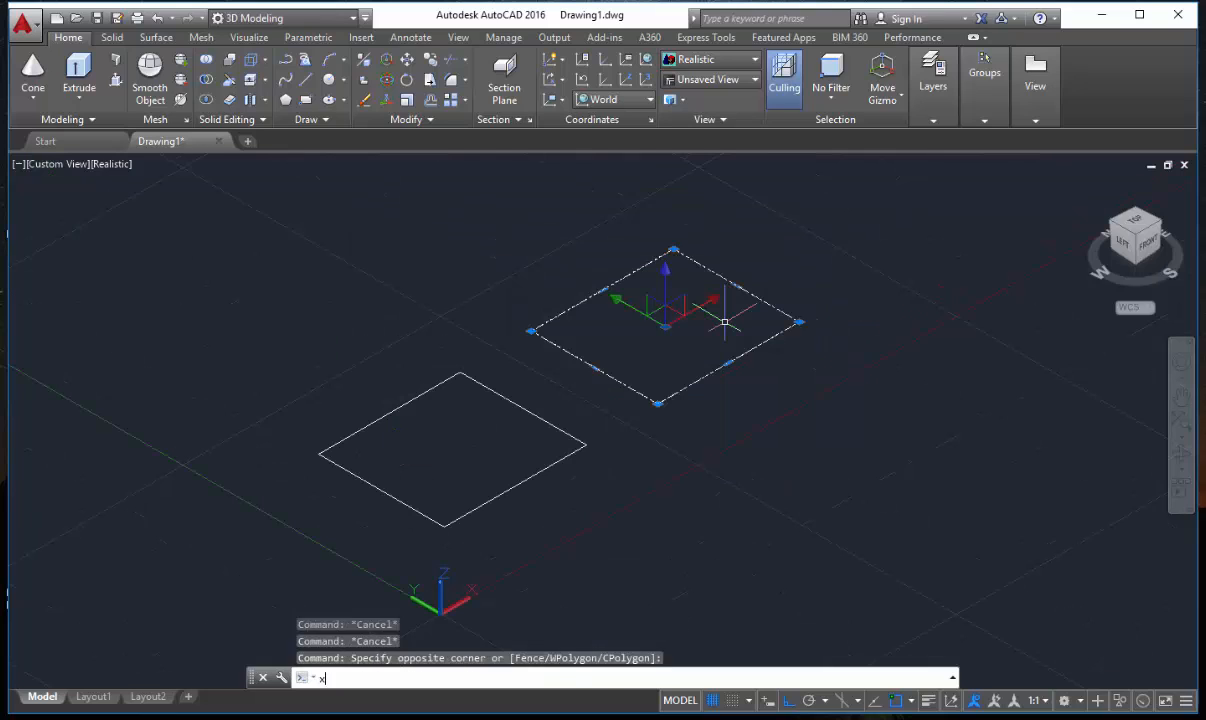
key("Return")
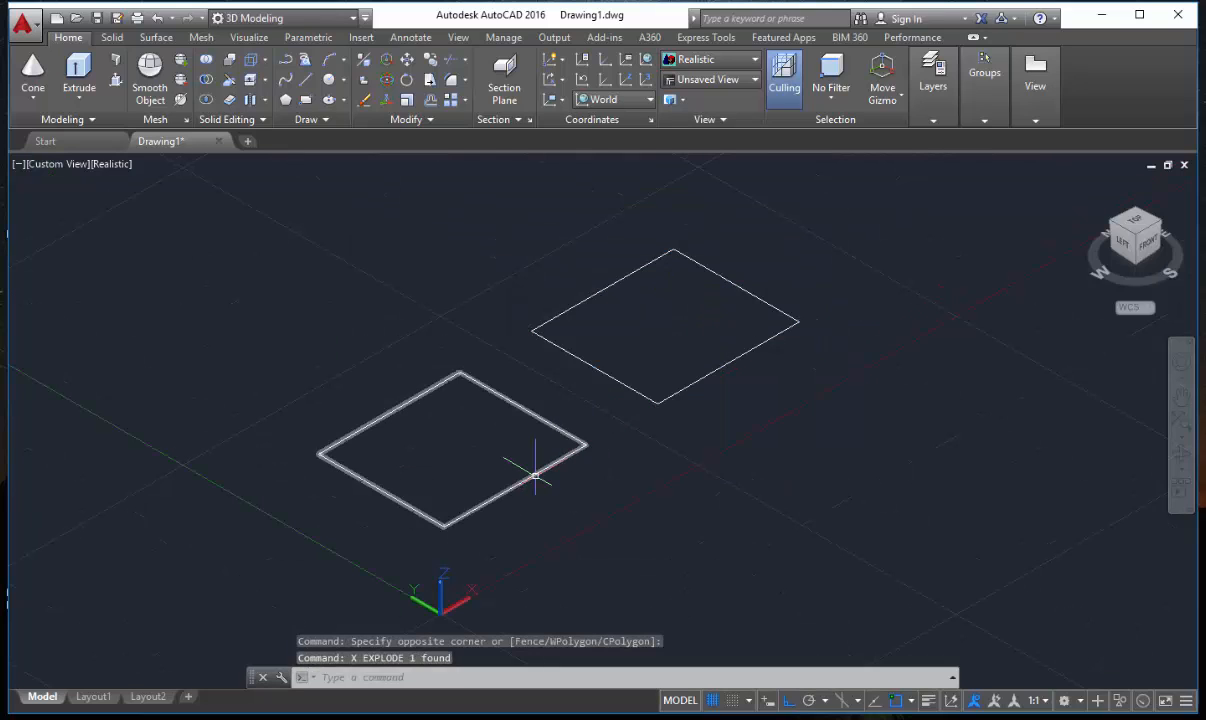
key("Escape")
key("Escape")
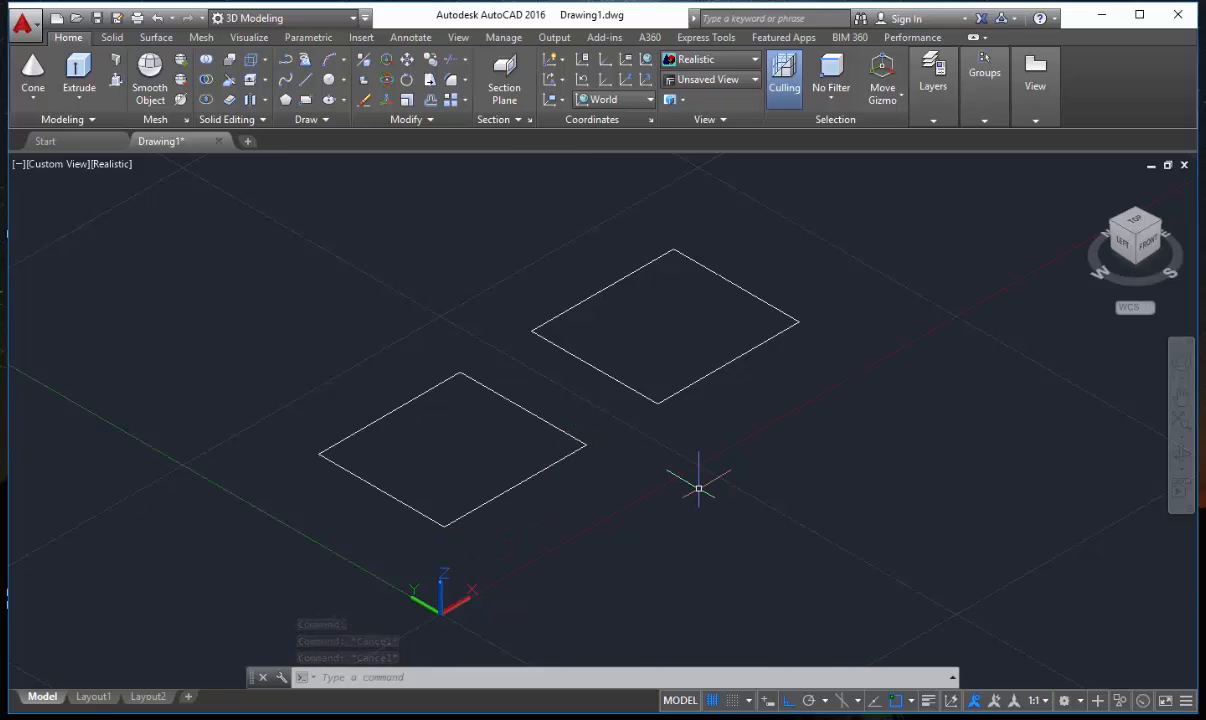
Extrude the original unexploded rectangle to a height of 5 with the Extrude command.
type("EXT")
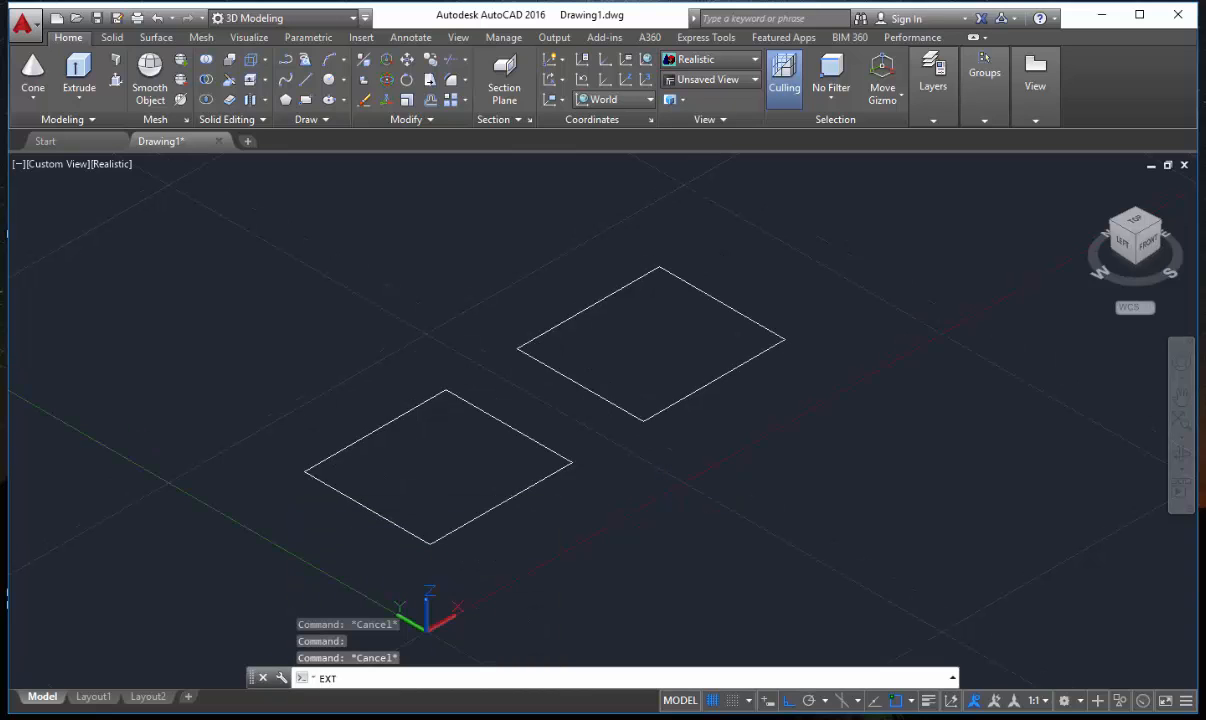
key("Return")
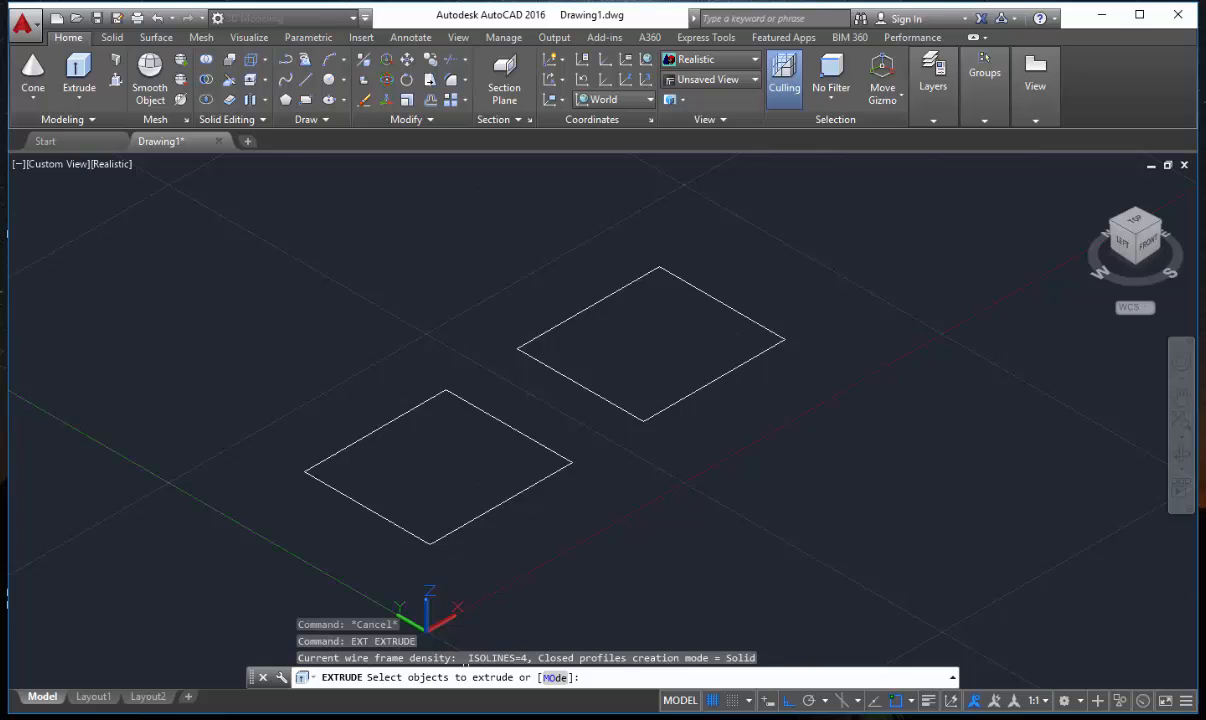
left_click(490, 615)
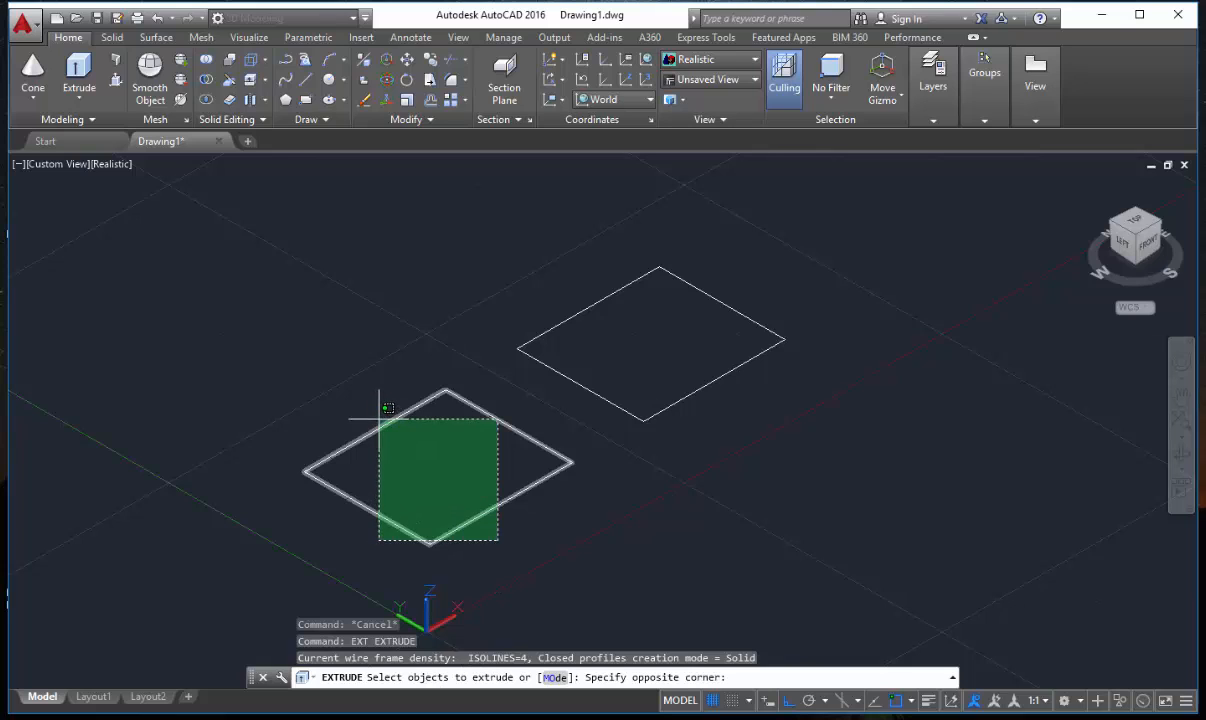
left_click(374, 415)
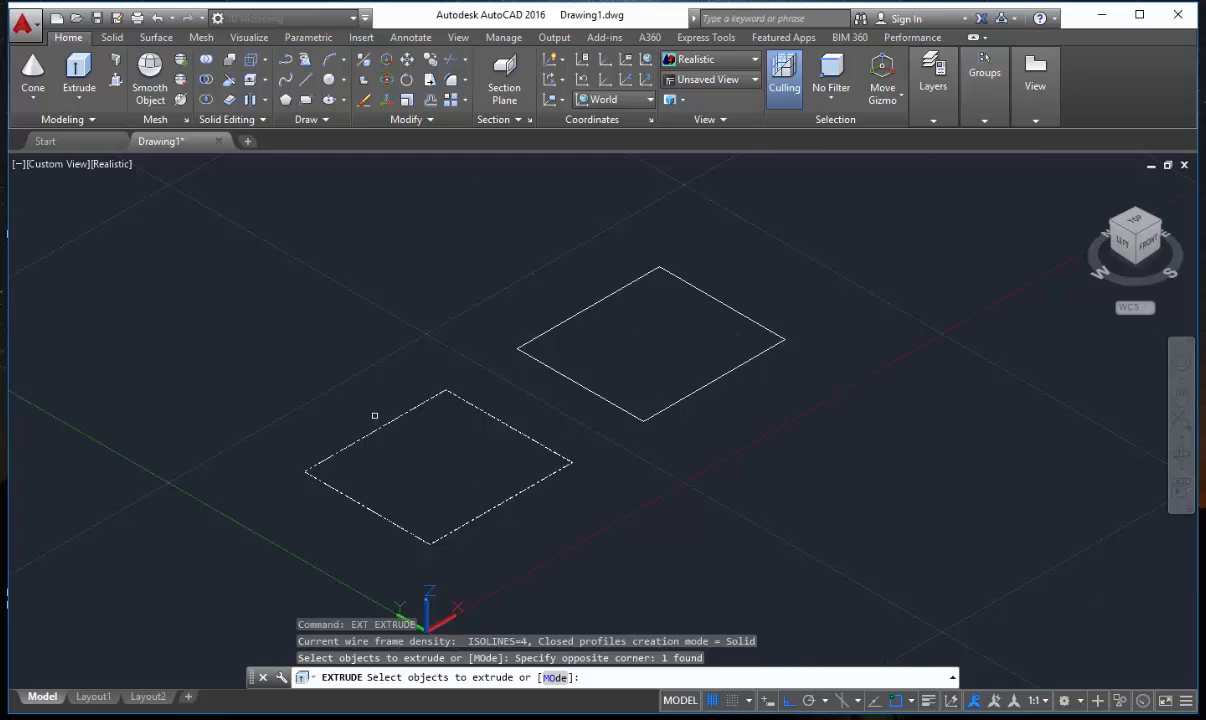
key("Return")
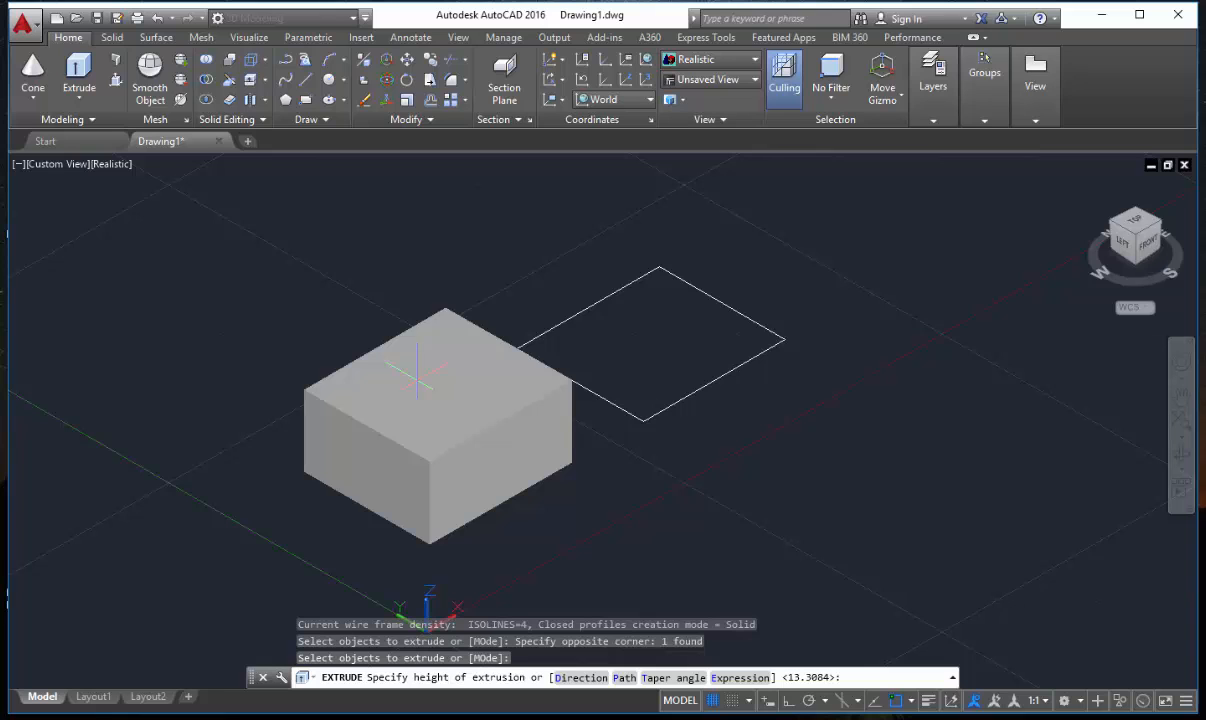
type("5")
key("Return")
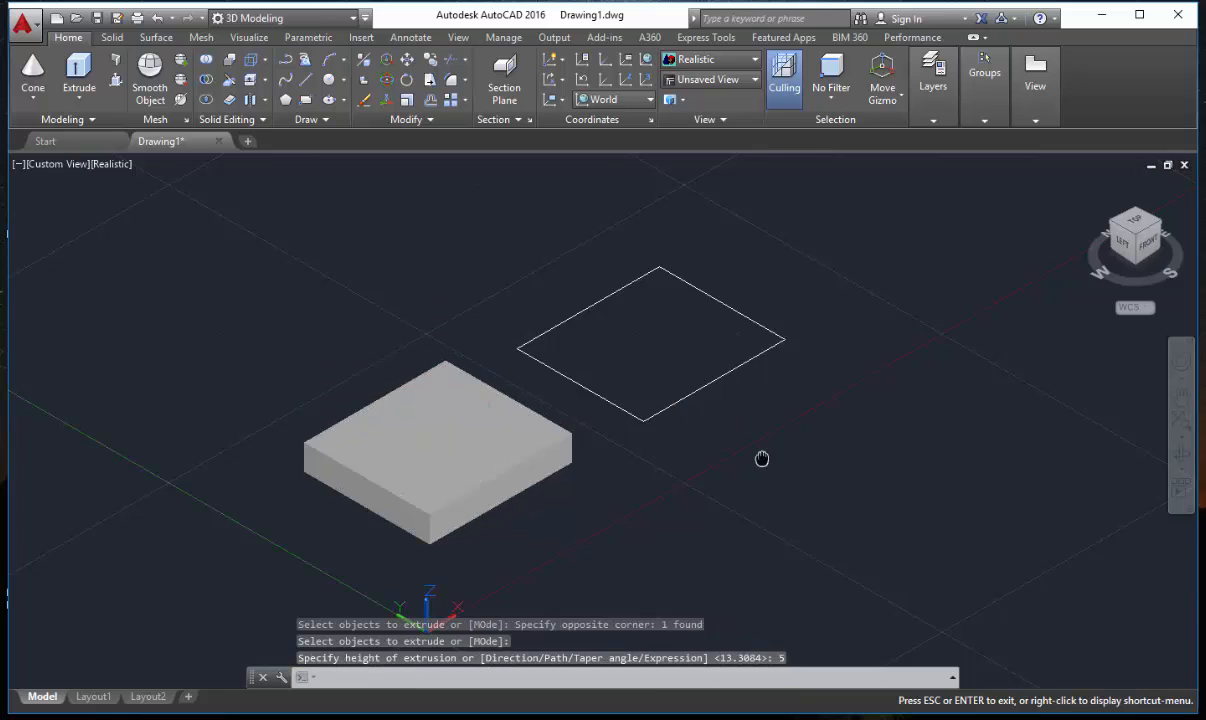
Extrude the four separate lines of the exploded rectangle together to a height of 5.
middle_click_drag(762, 458, 660, 522)
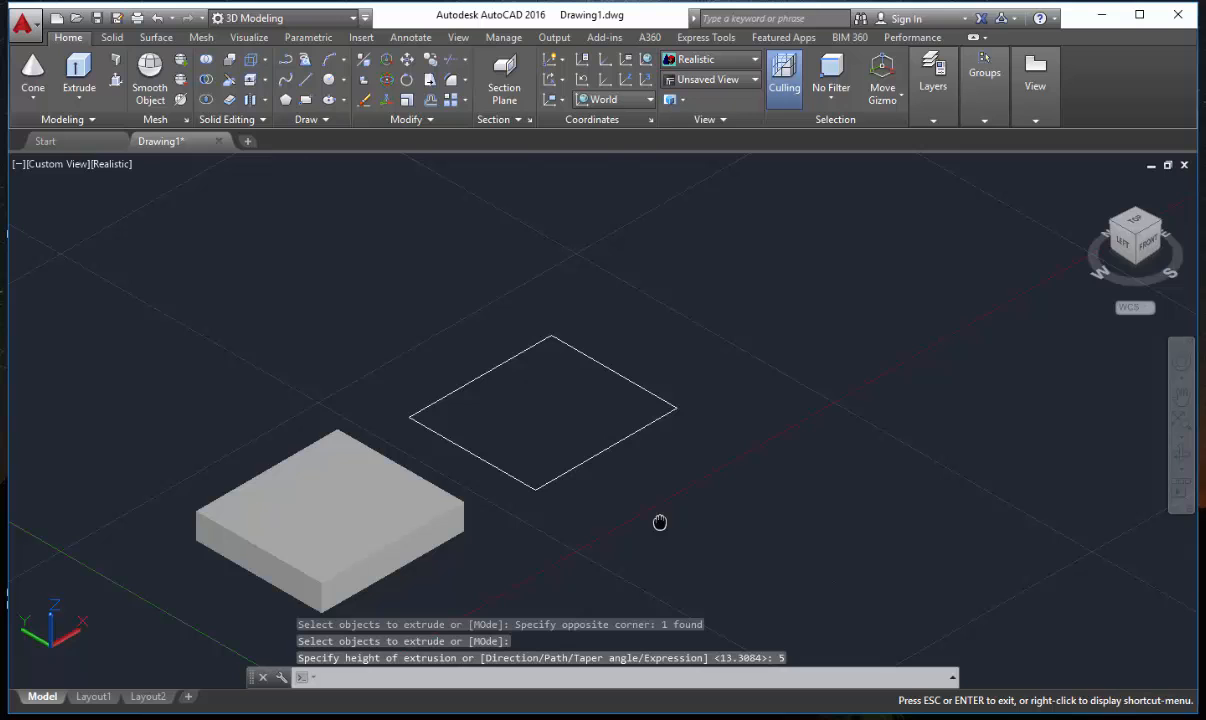
scroll(595, 455, "up", 2)
type("ext")
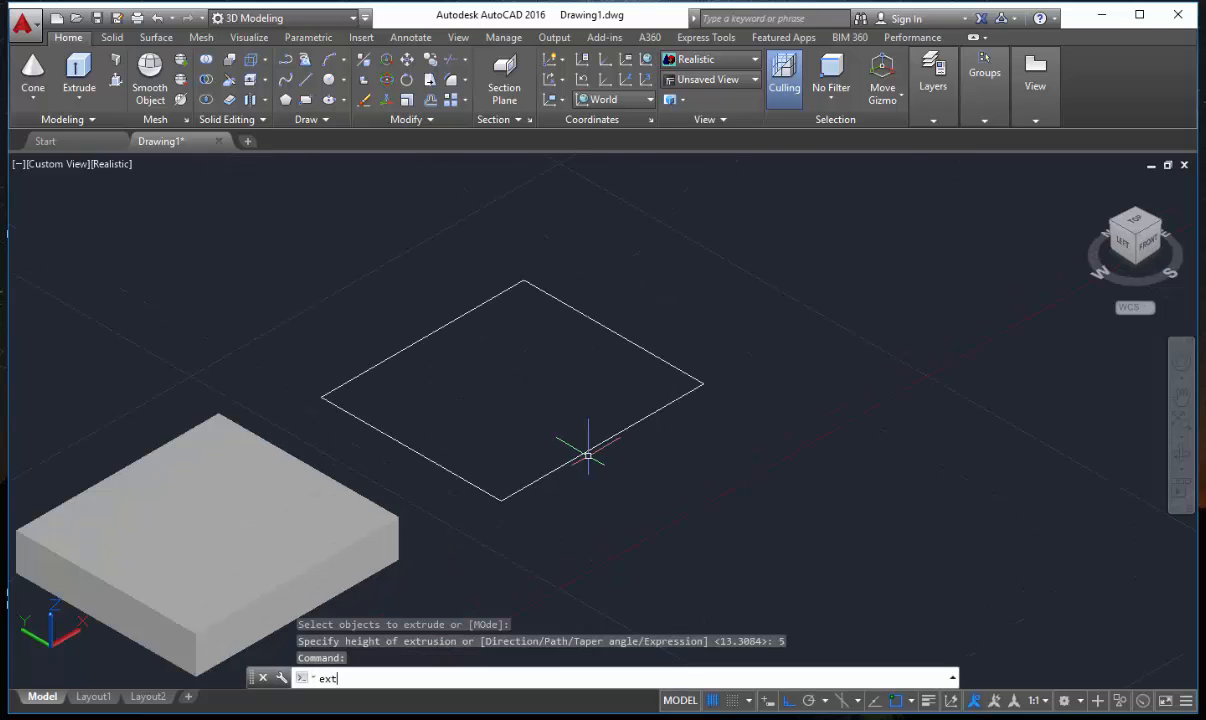
key("Return")
left_click(651, 474)
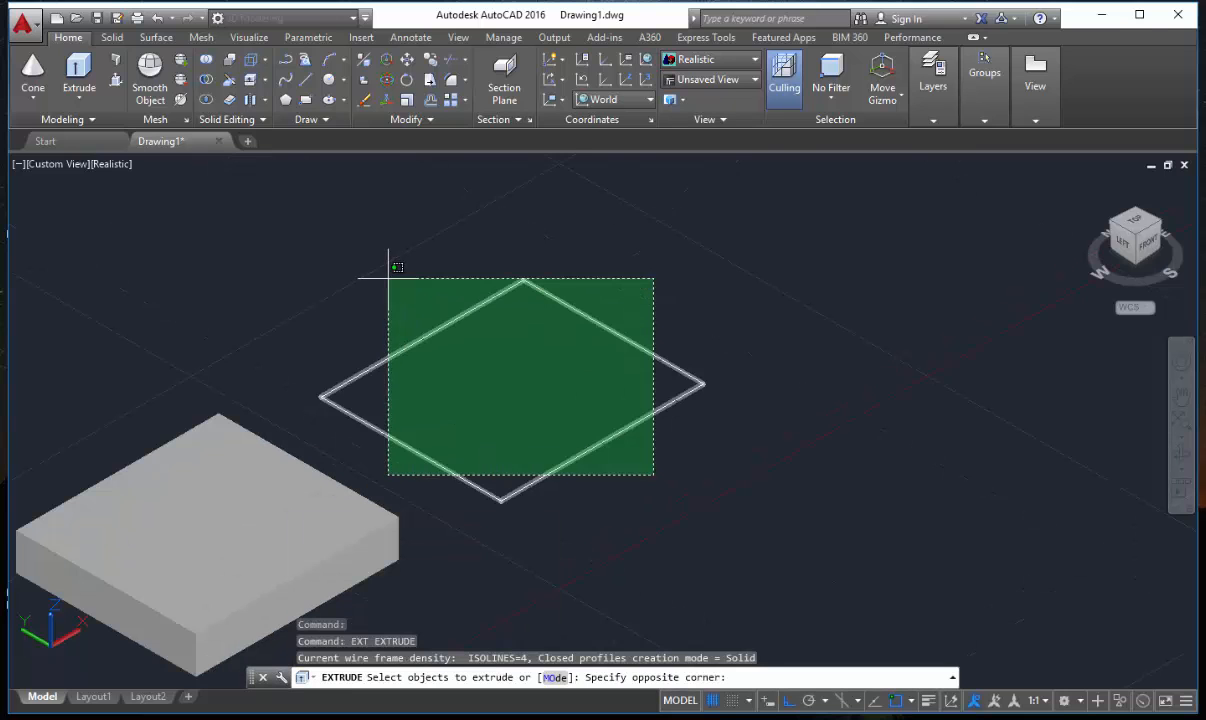
left_click(387, 279)
key("Return")
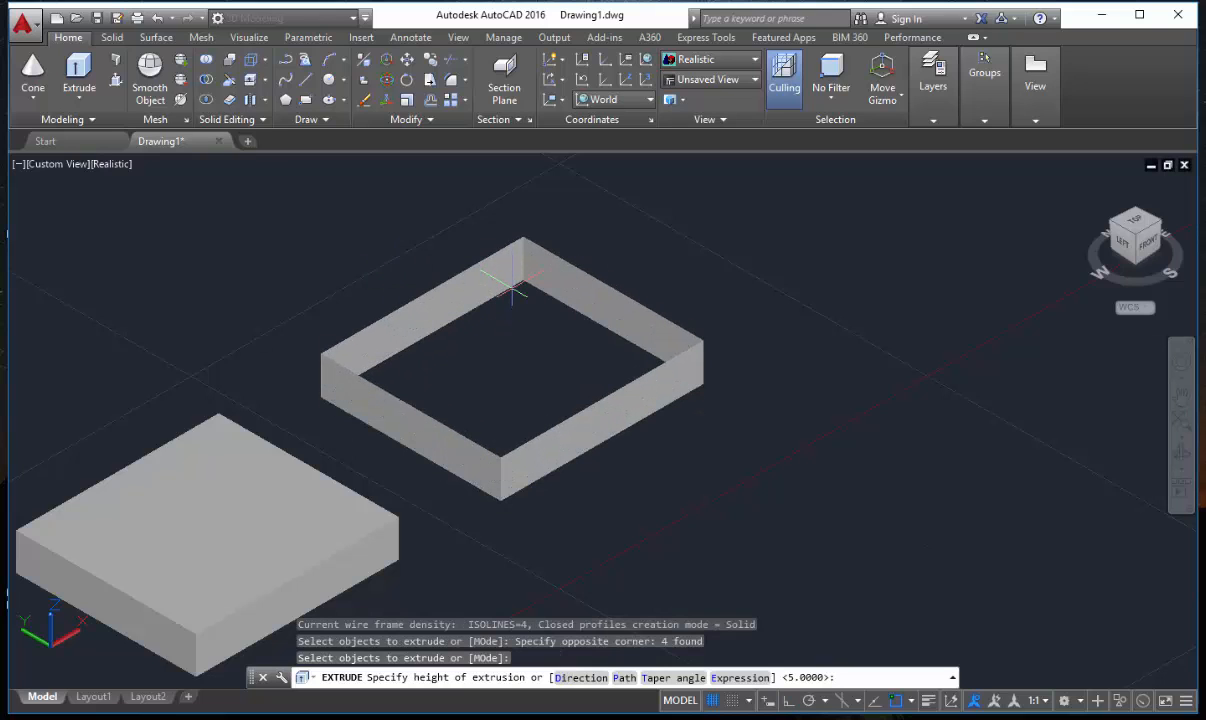
type("5")
key("Return")
Delete the four thin walls extruded from the exploded rectangle together with their source lines.
scroll(460, 460, "down", 2)
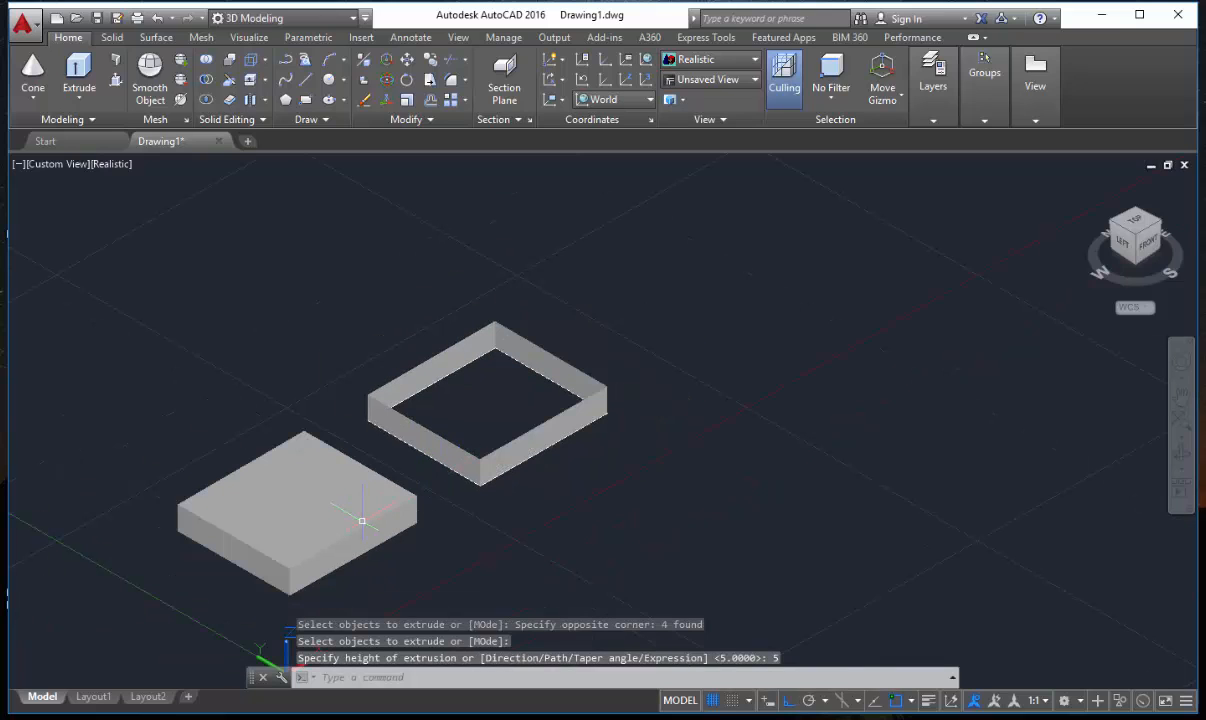
scroll(455, 466, "up", 4)
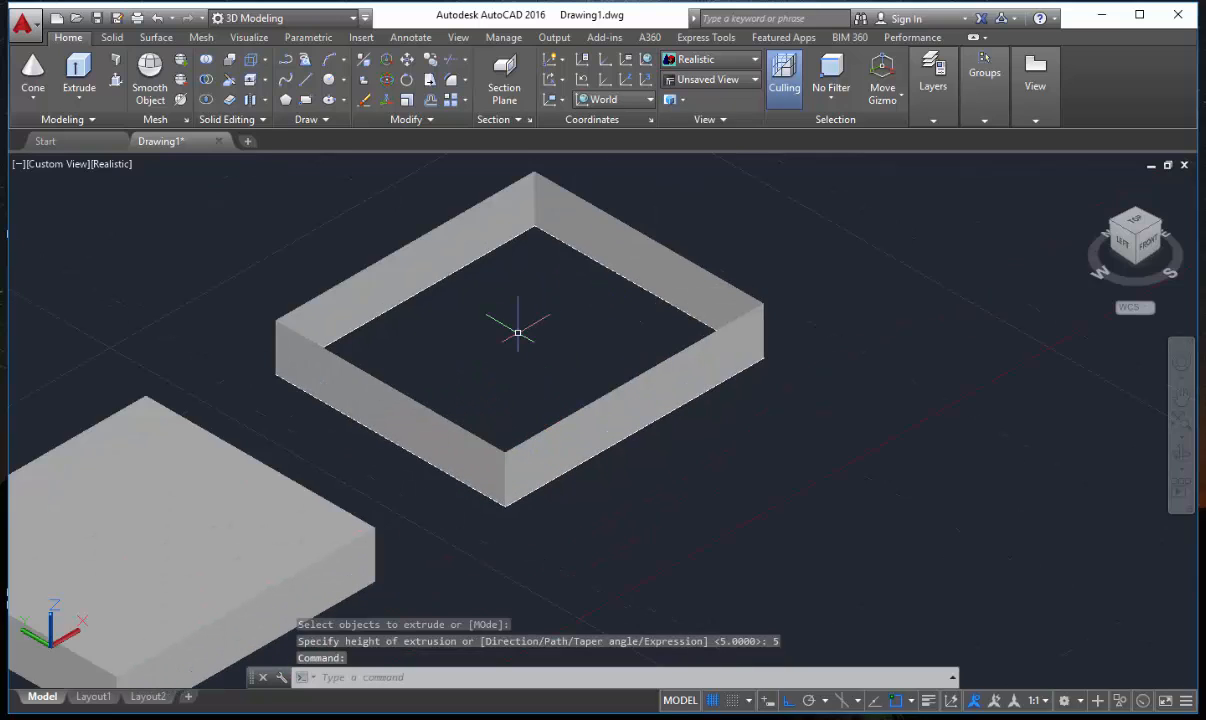
scroll(517, 332, "down", 2)
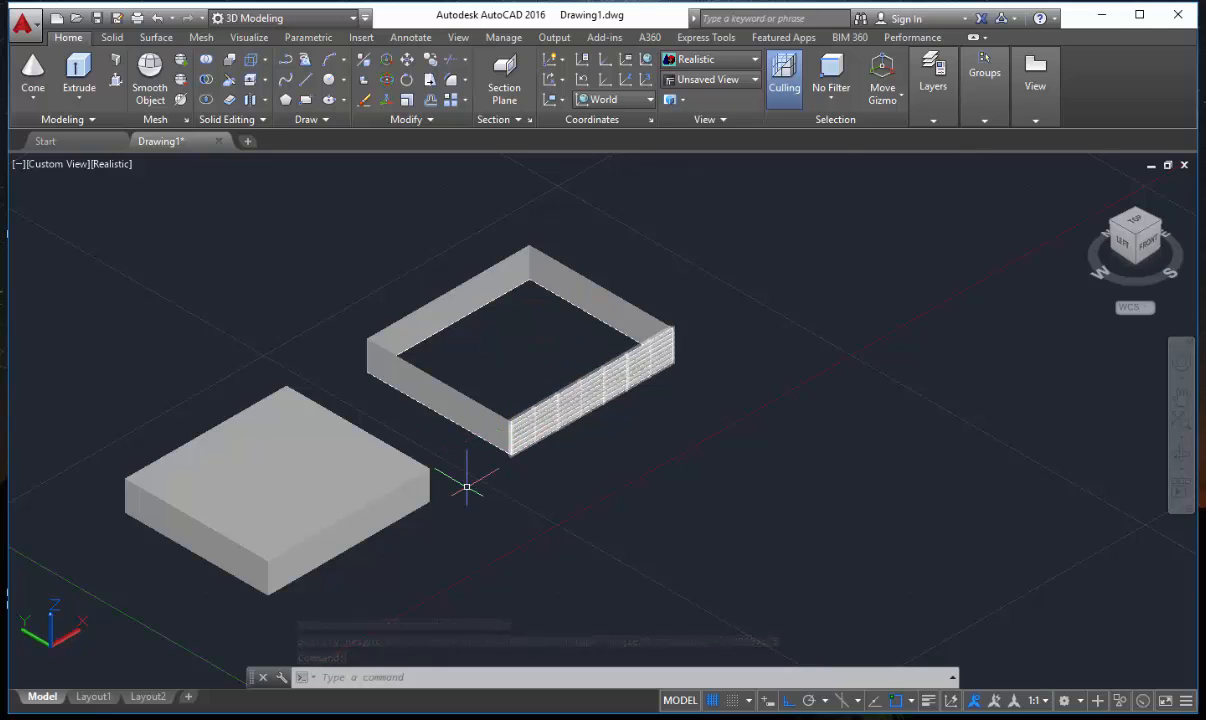
scroll(467, 487, "down", 1)
scroll(497, 290, "up", 1)
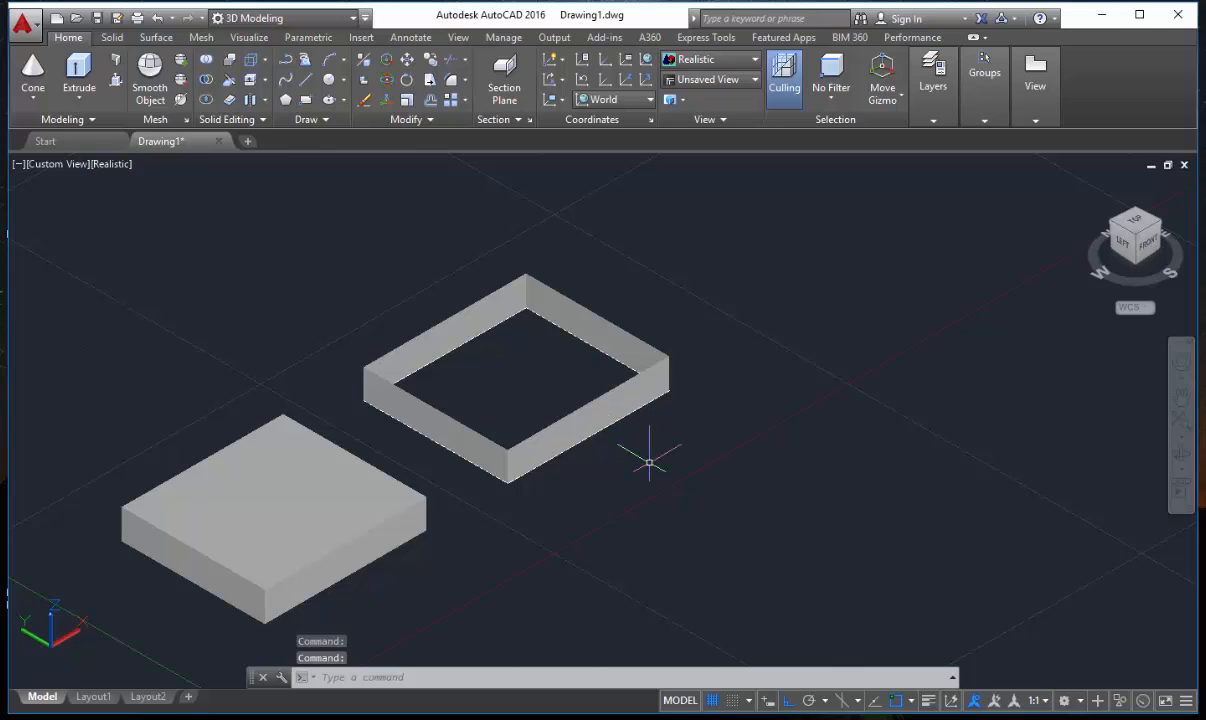
left_click(692, 471)
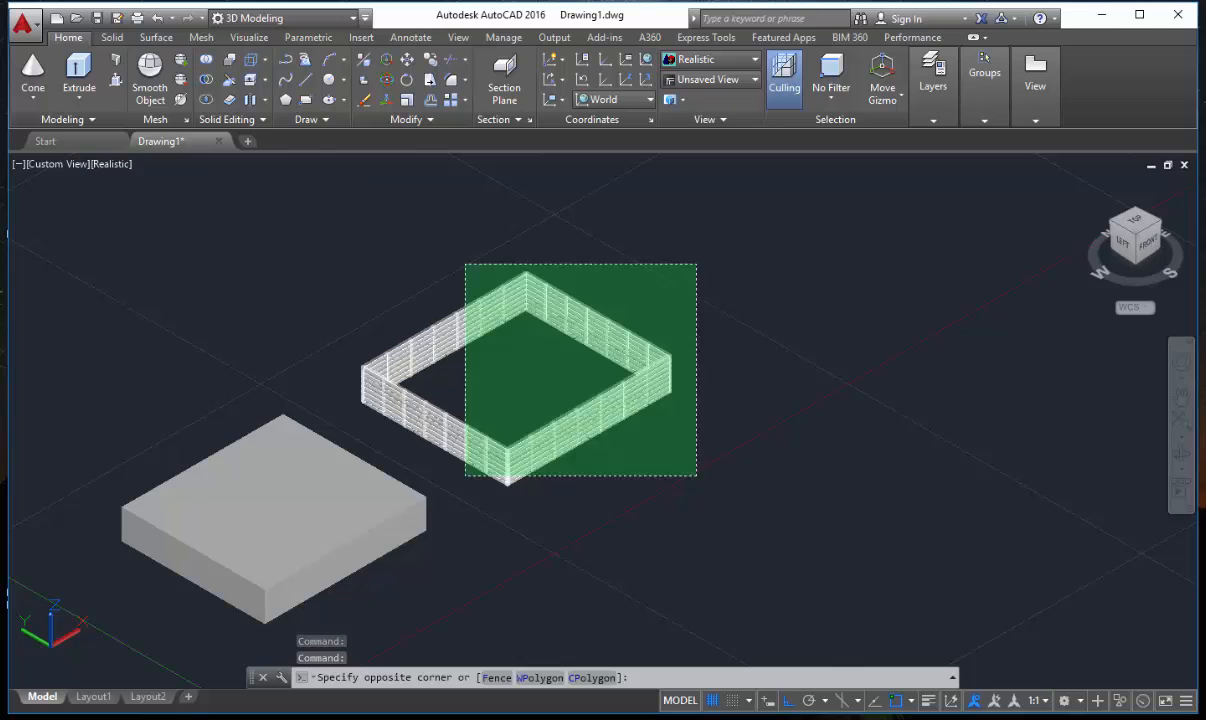
left_click(465, 264)
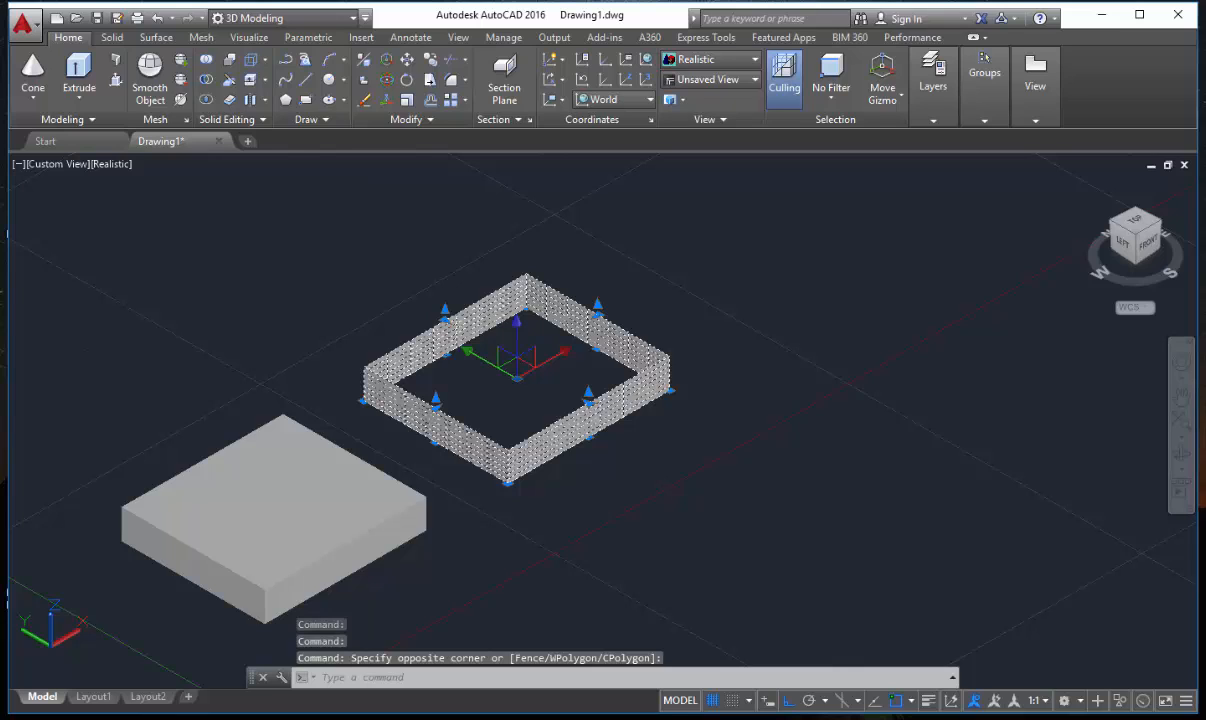
key("Delete")
Delete the remaining solid box extruded from the original rectangle.
scroll(474, 485, "down", 4)
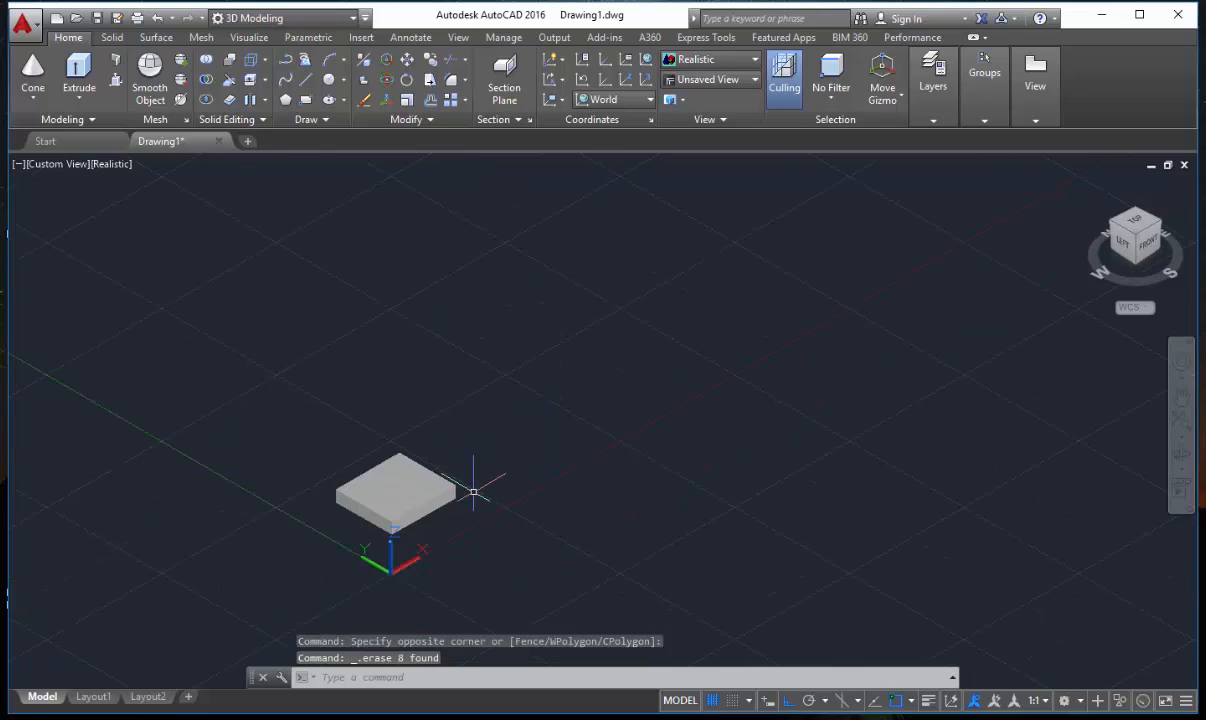
left_click(416, 528)
scroll(416, 528, "up", 4)
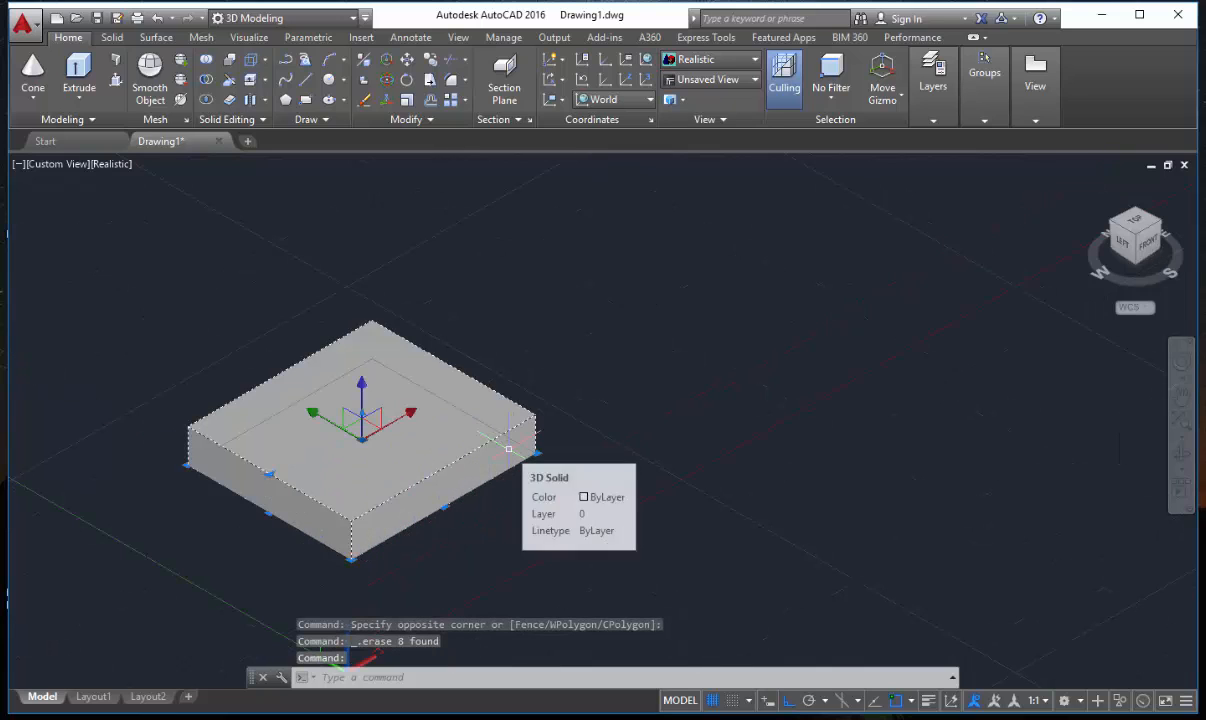
key("Delete")
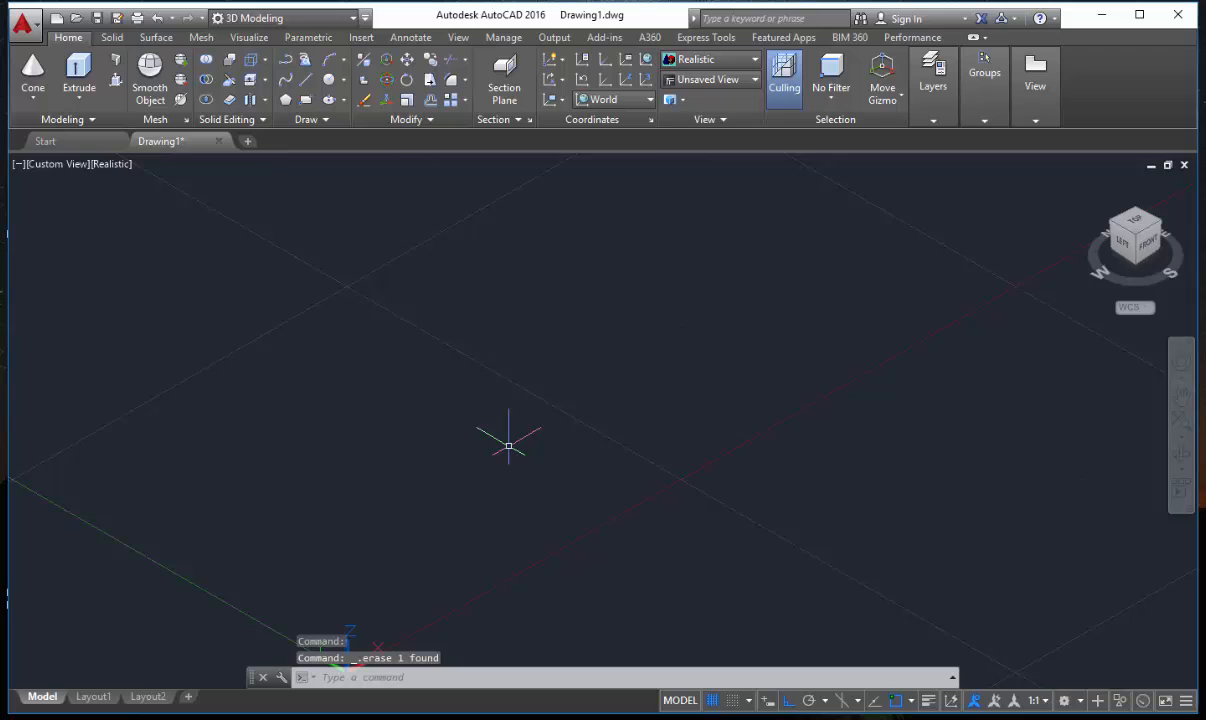
Draw a new rectangle near the origin and extrude it to a height of 10 with a taper angle of 30.
type("REC")
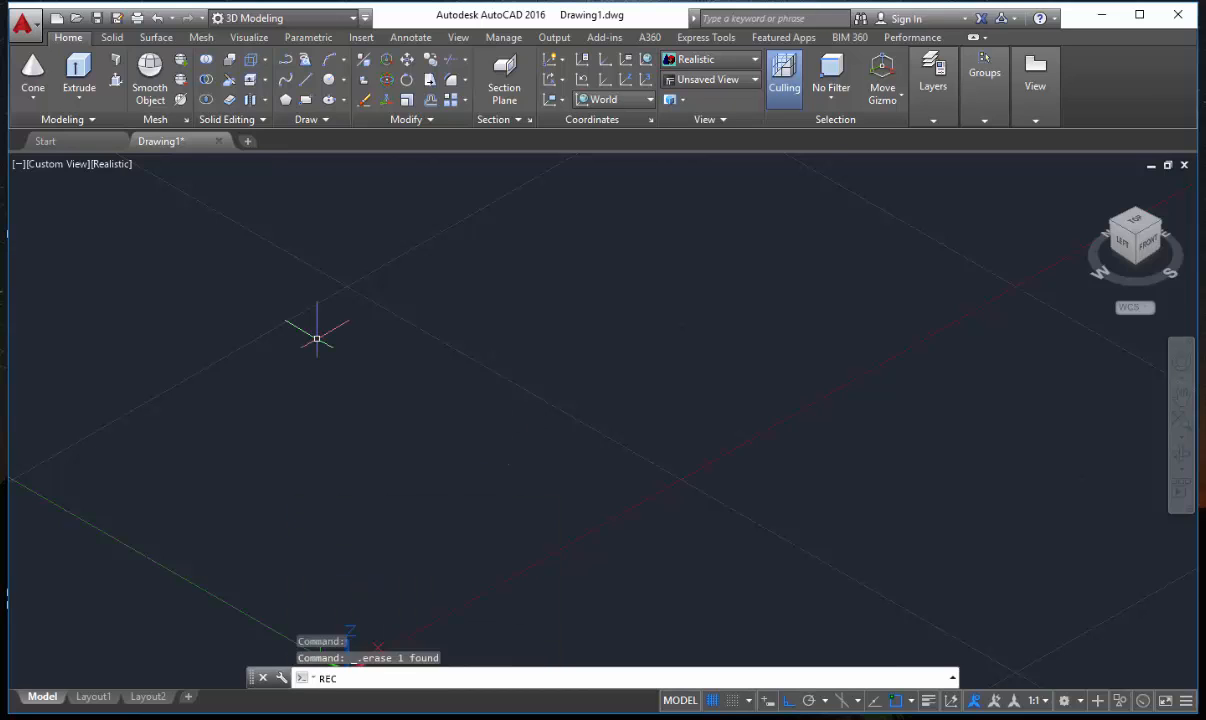
key("Return")
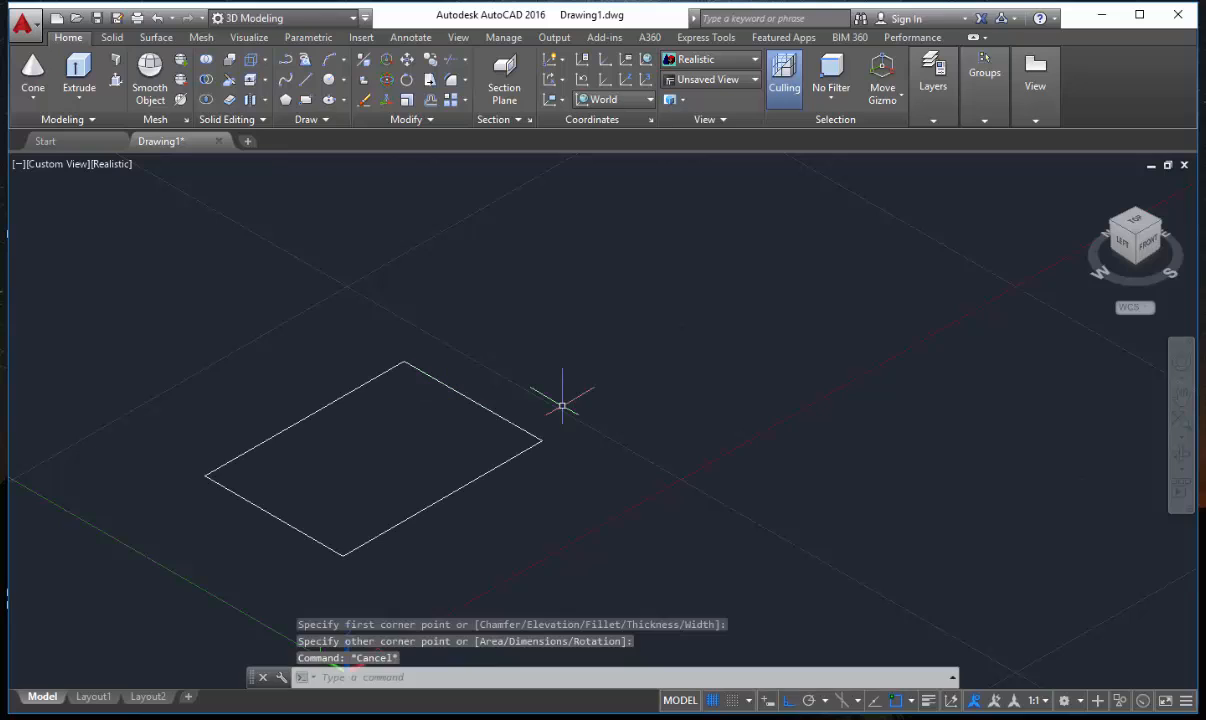
type("EXt")
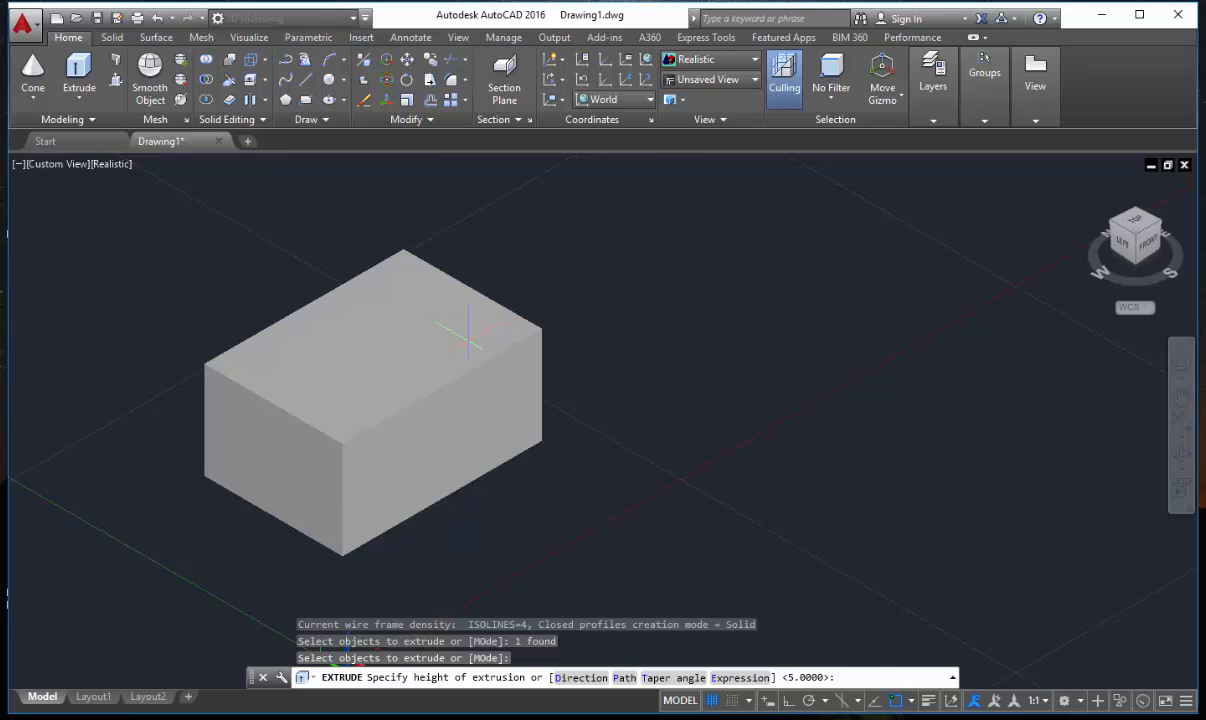
scroll(600, 552, "down", 2)
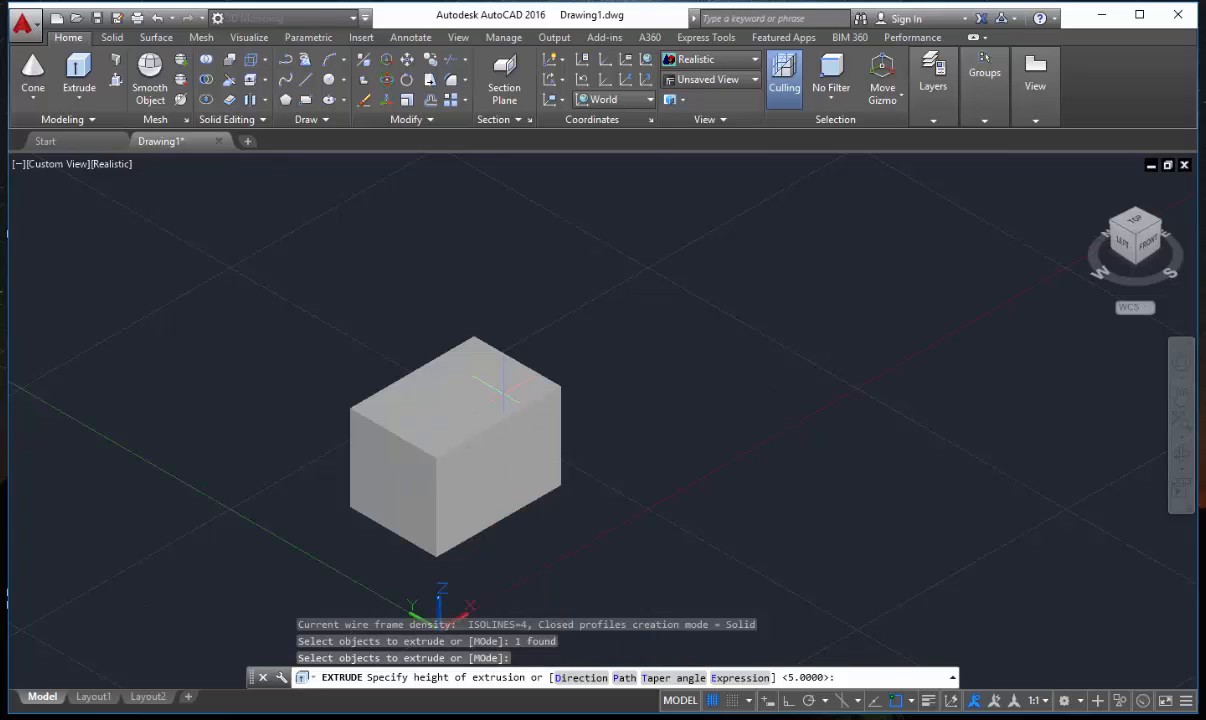
type("t")
key("Return")
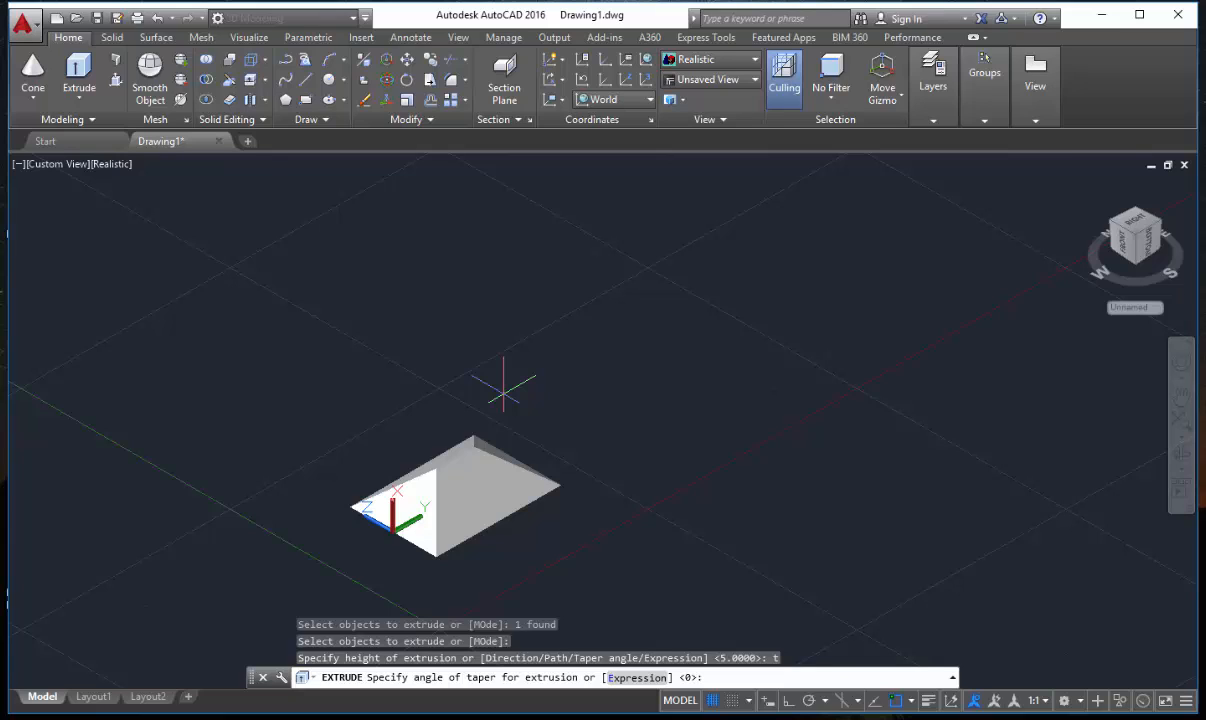
type("30")
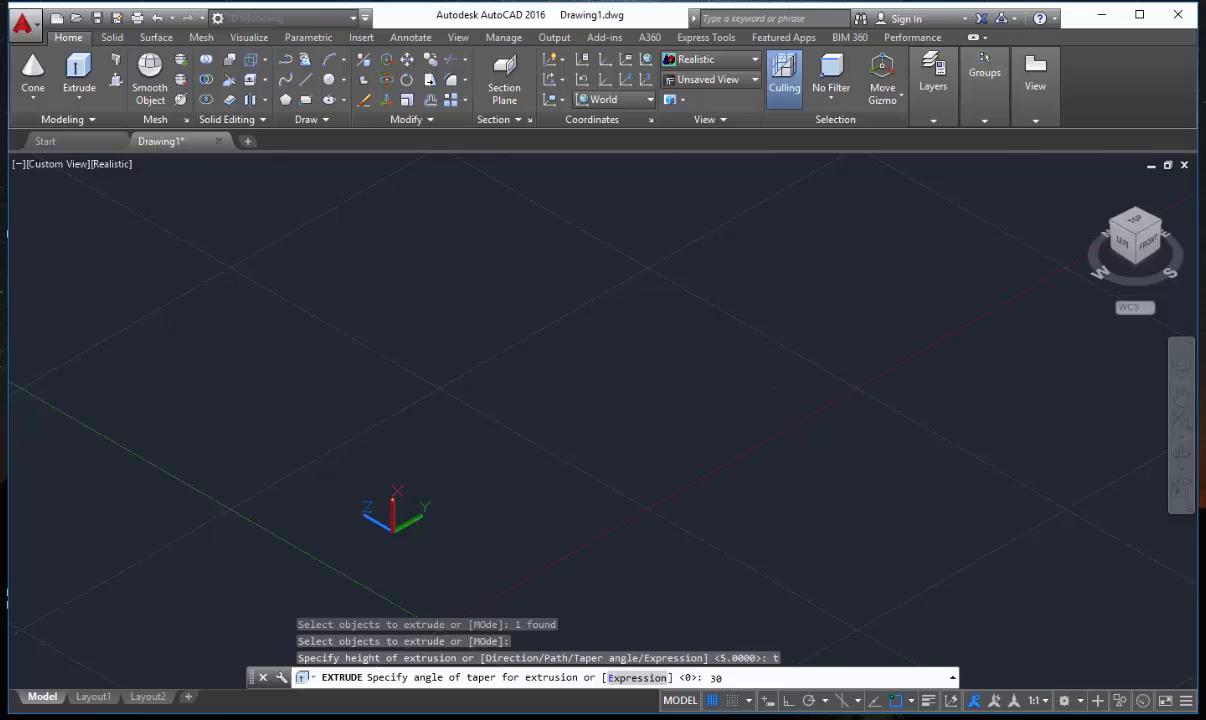
key("Return")
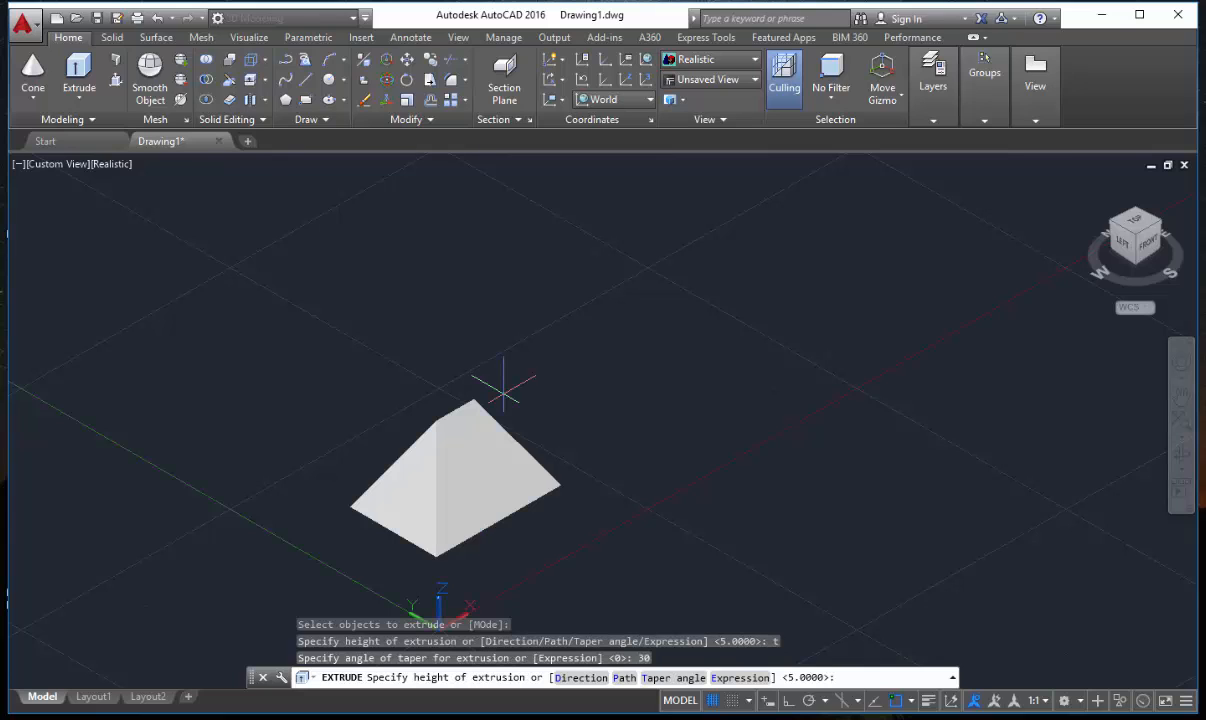
type("10")
key("Return")
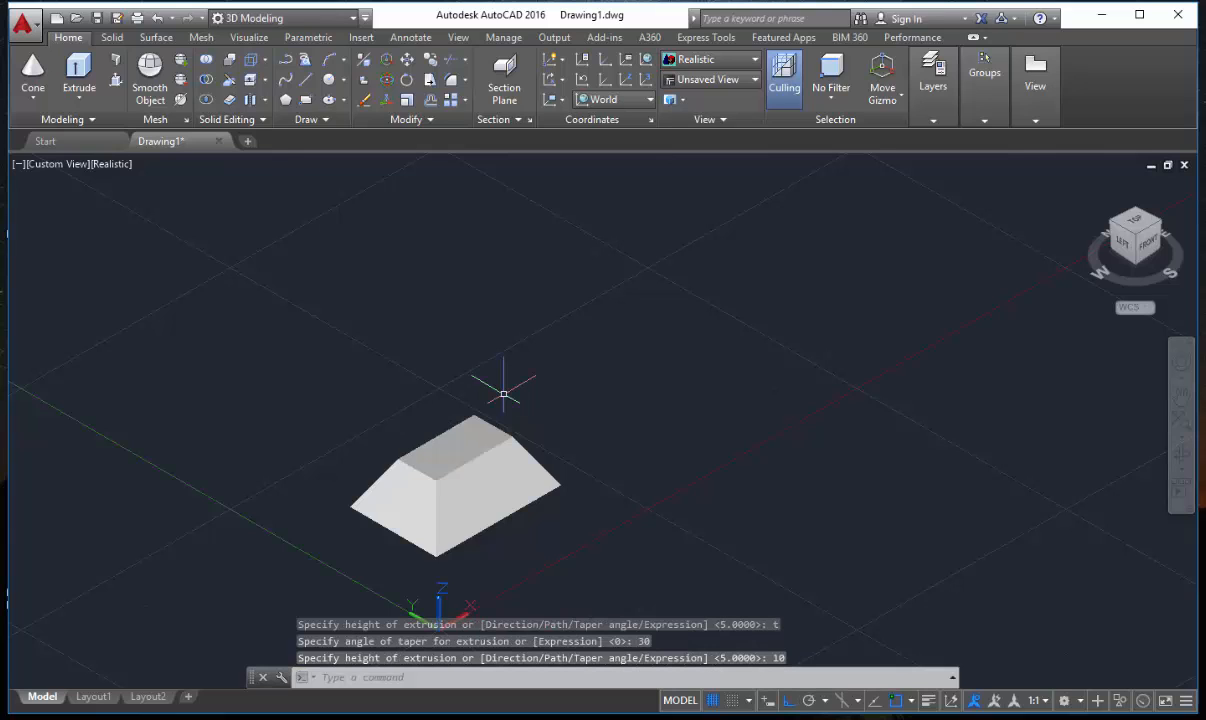
Erase the tapered solid.
scroll(490, 495, "up", 2)
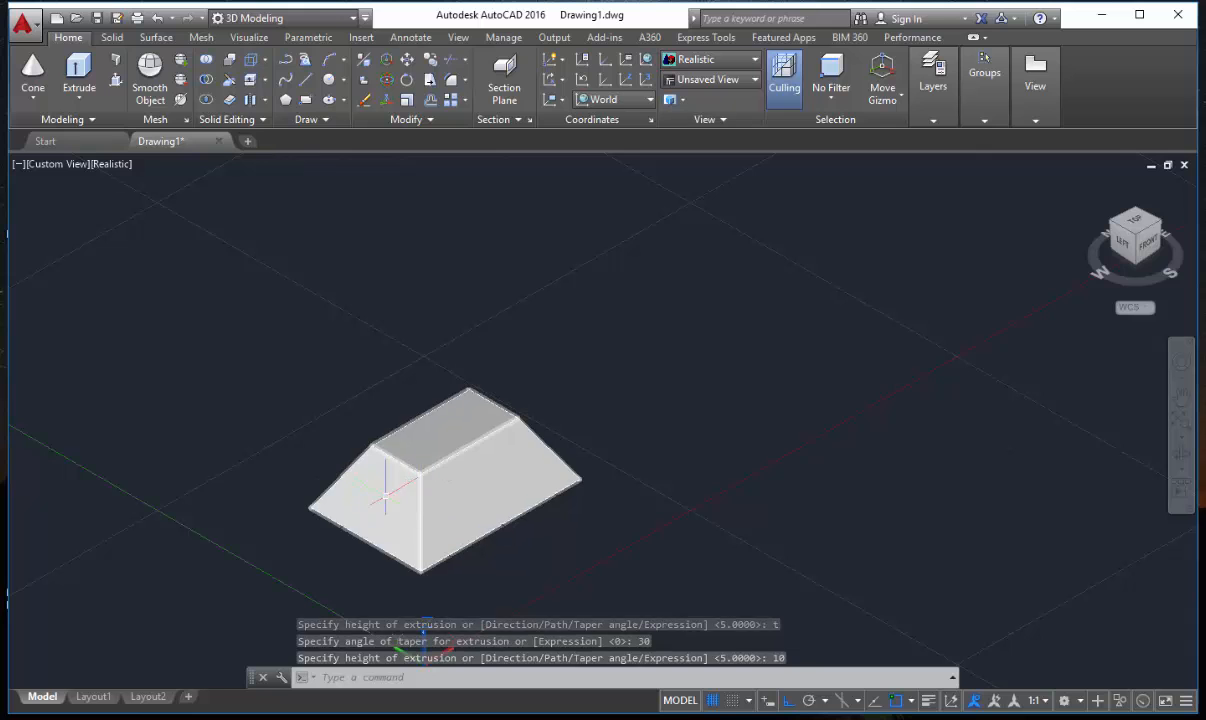
middle_click_drag(397, 525, 443, 515, "shift")
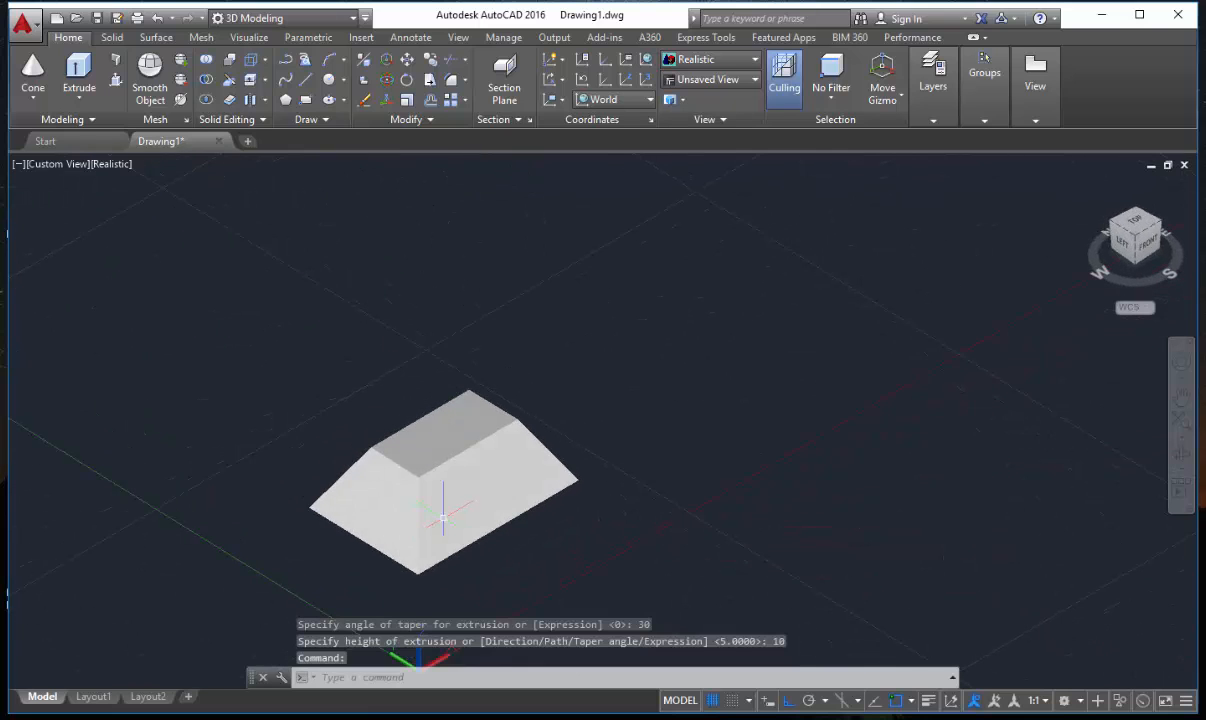
scroll(444, 517, "up", 4)
scroll(502, 495, "down", 5)
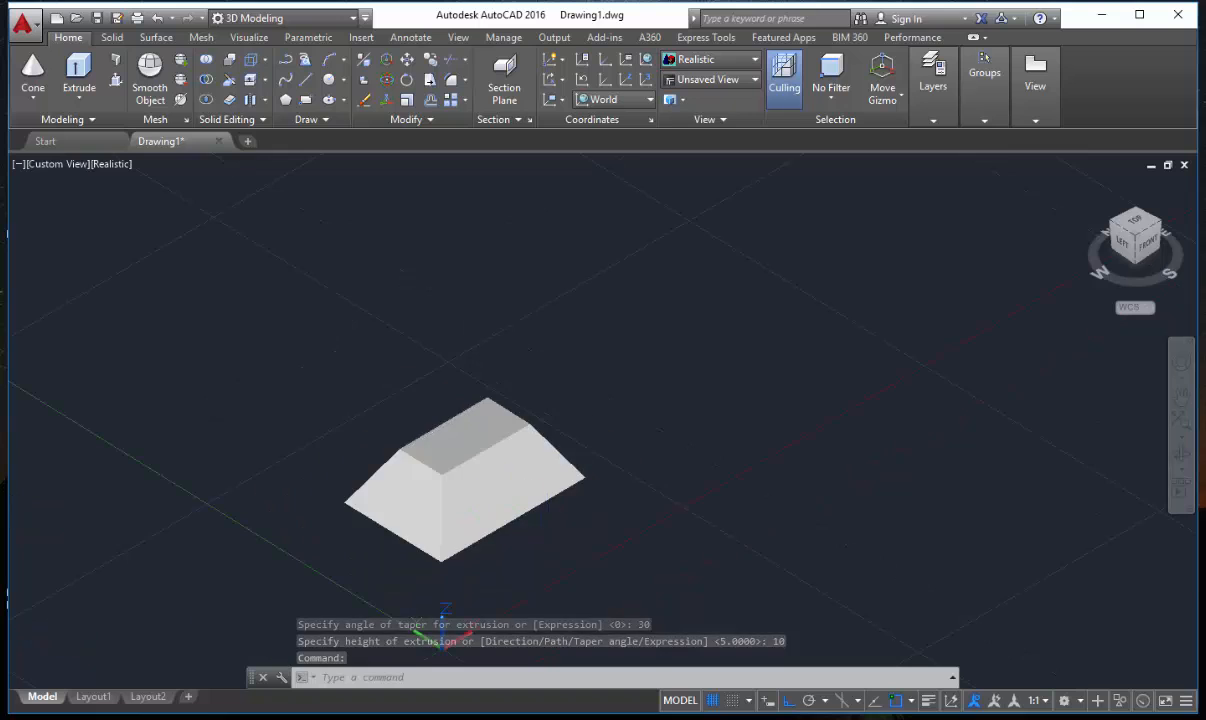
left_click(552, 530)
left_click(345, 382)
type("e")
key("Return")
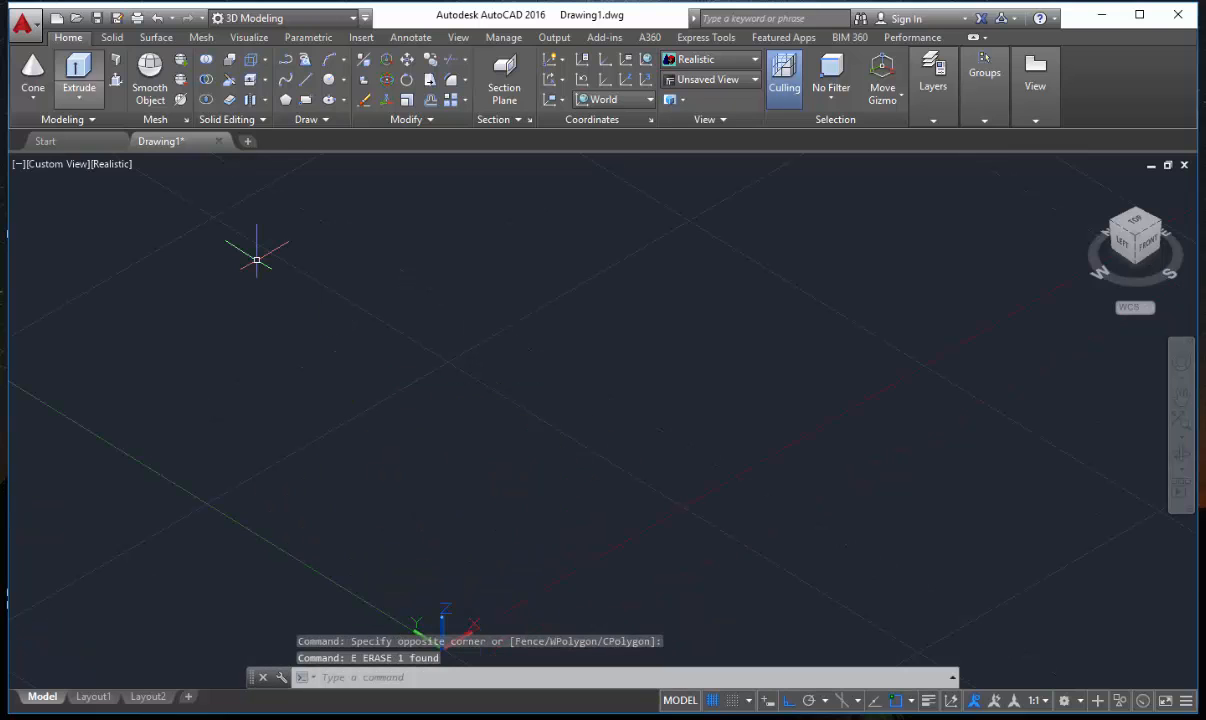
left_click(79, 97)
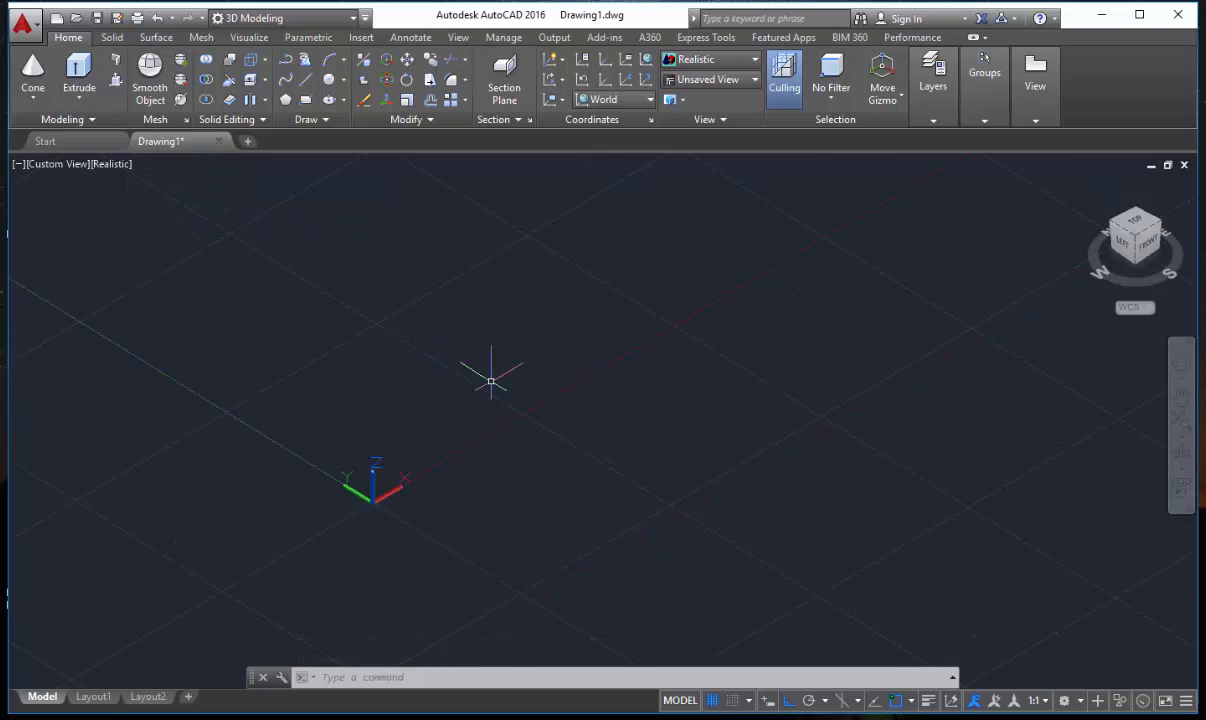
middle_click_drag(388, 387, 396, 425)
scroll(402, 421, "up", 2)
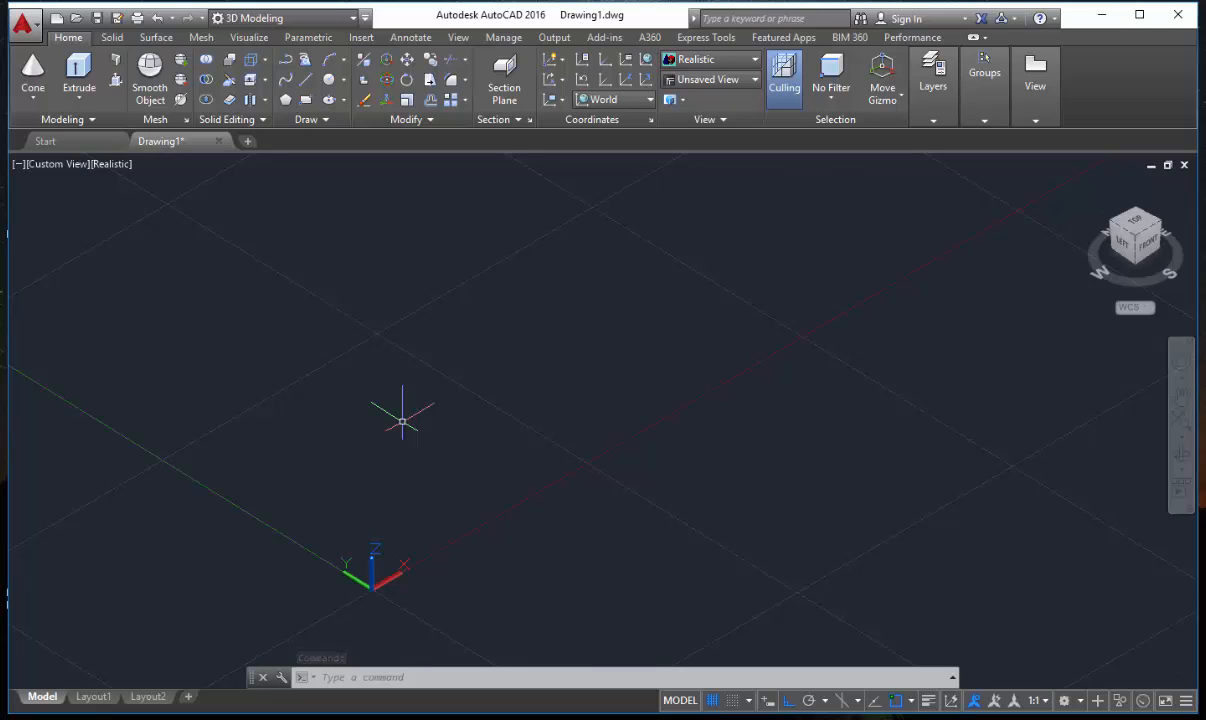
key("Escape")
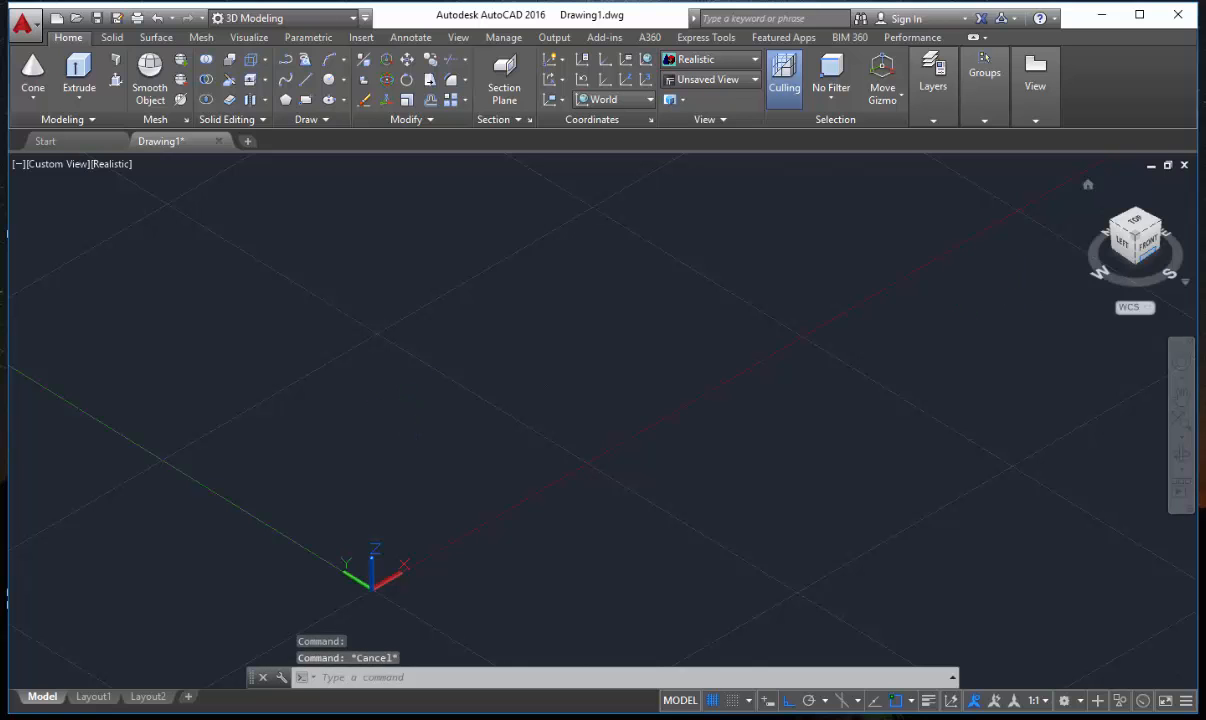
Switch the model space to the Top view, leaving the empty area in the positive X and Y quadrant for drawing.
left_click(1136, 219)
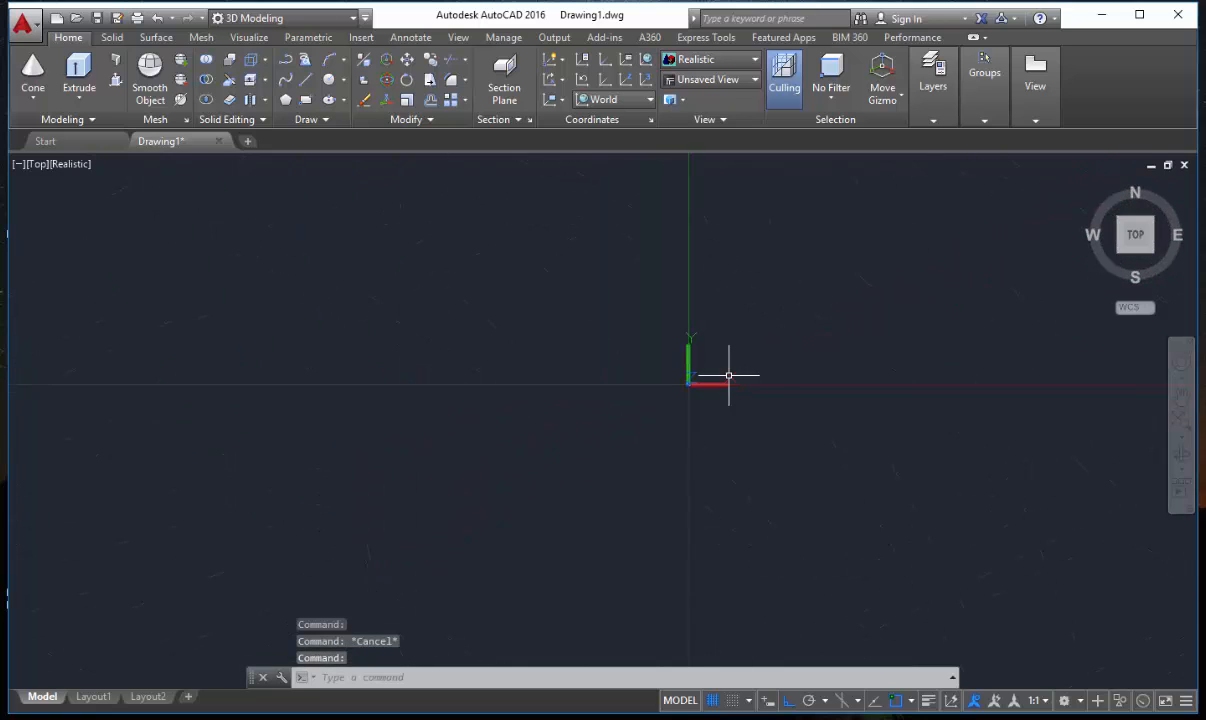
middle_click_drag(761, 384, 288, 581)
middle_click_drag(547, 474, 372, 538)
key("Escape")
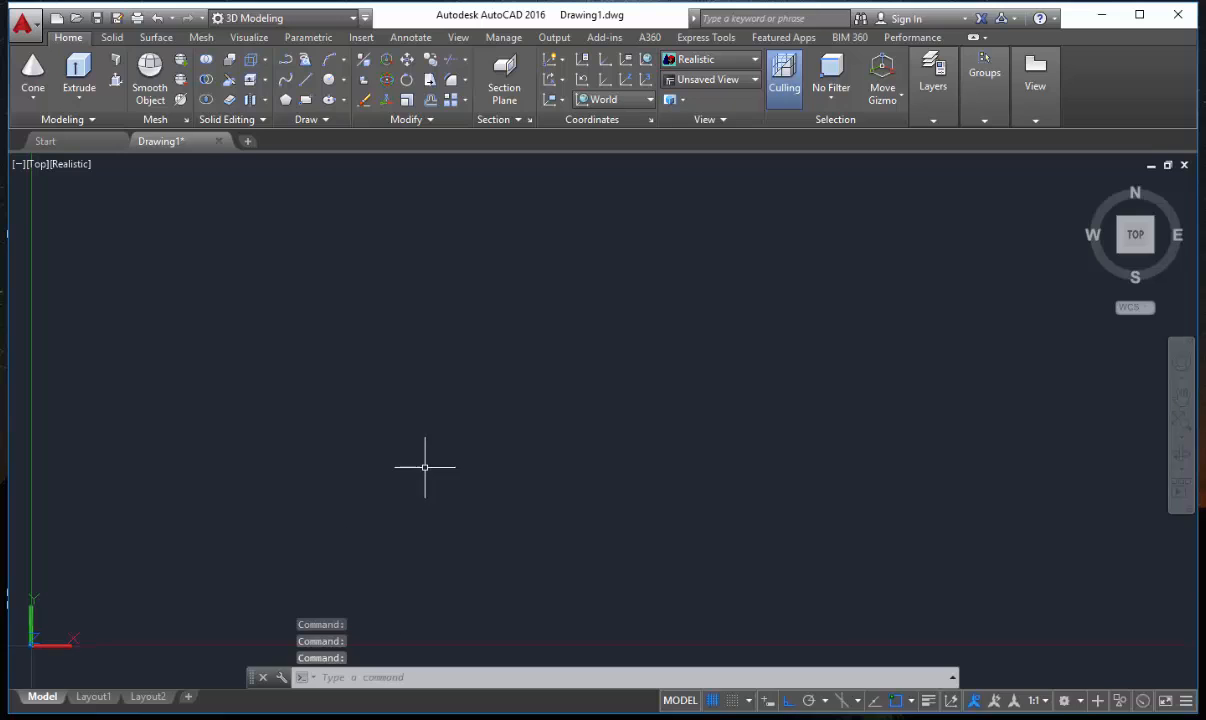
scroll(425, 466, "down", 2)
scroll(584, 452, "up", 1)
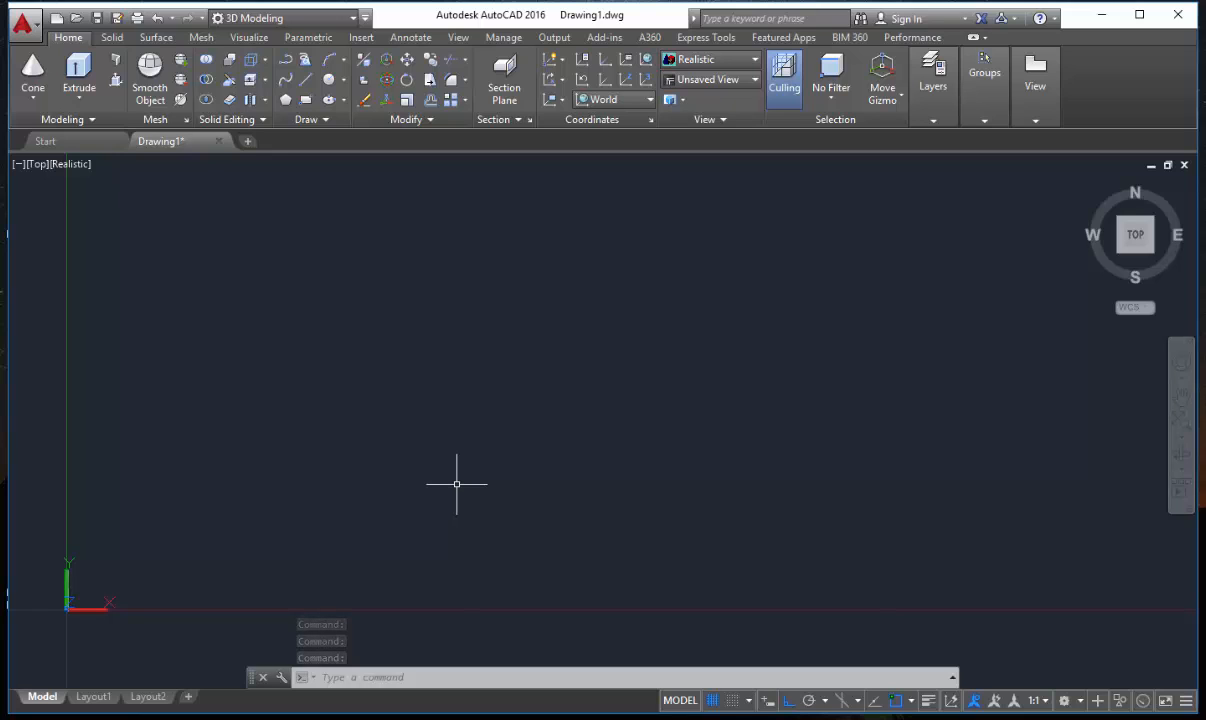
Draw two concentric circles above the X axis with radii of about 1.10 and 1.77.
type("c")
key("Return")
left_click(459, 371)
scroll(505, 405, "up", 1)
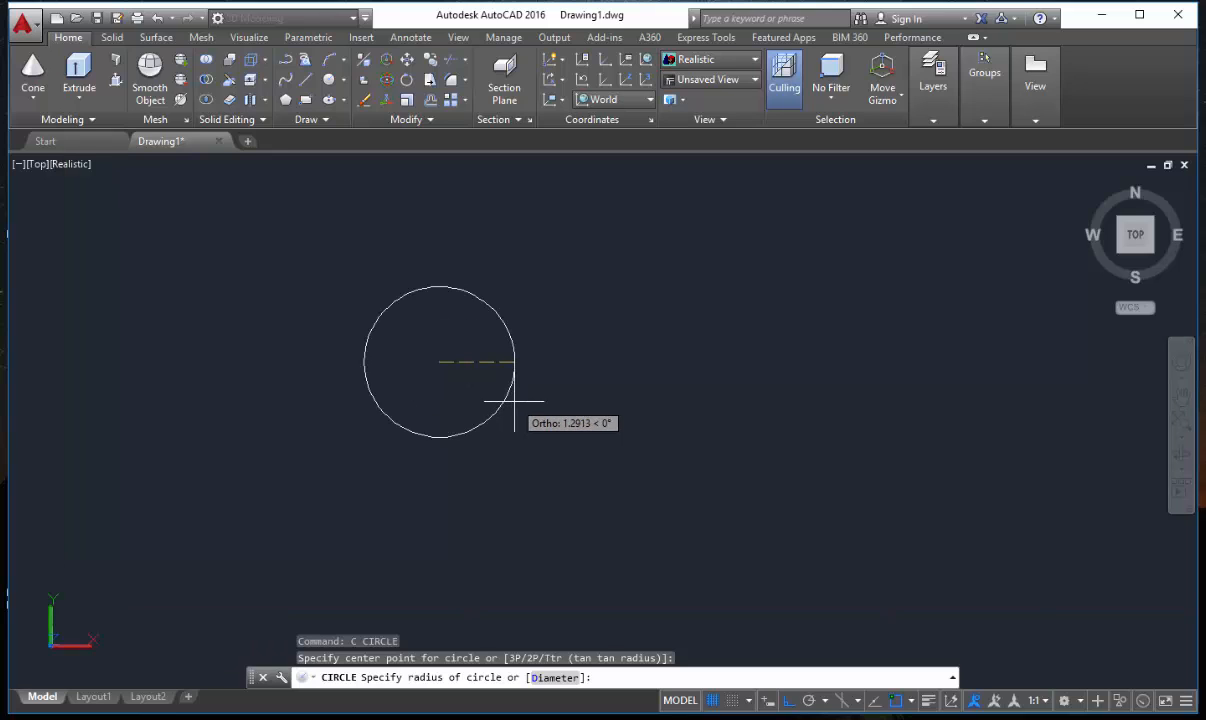
left_click(504, 396)
key("Return")
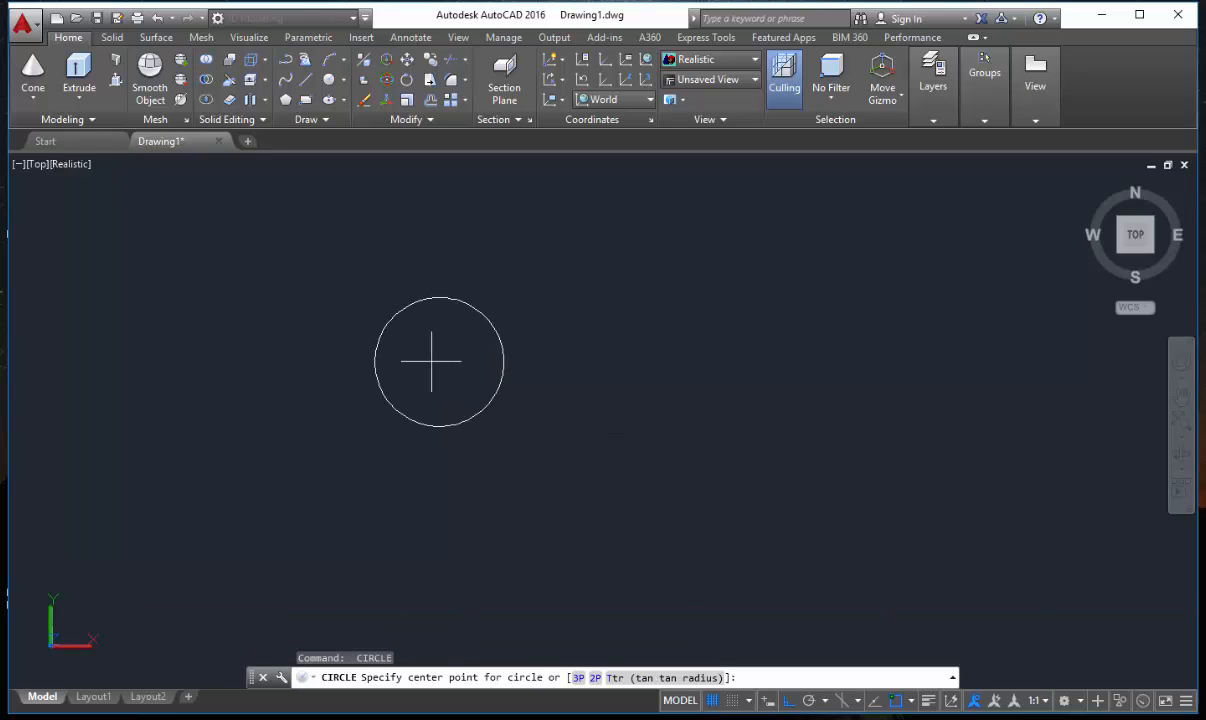
left_click(480, 397)
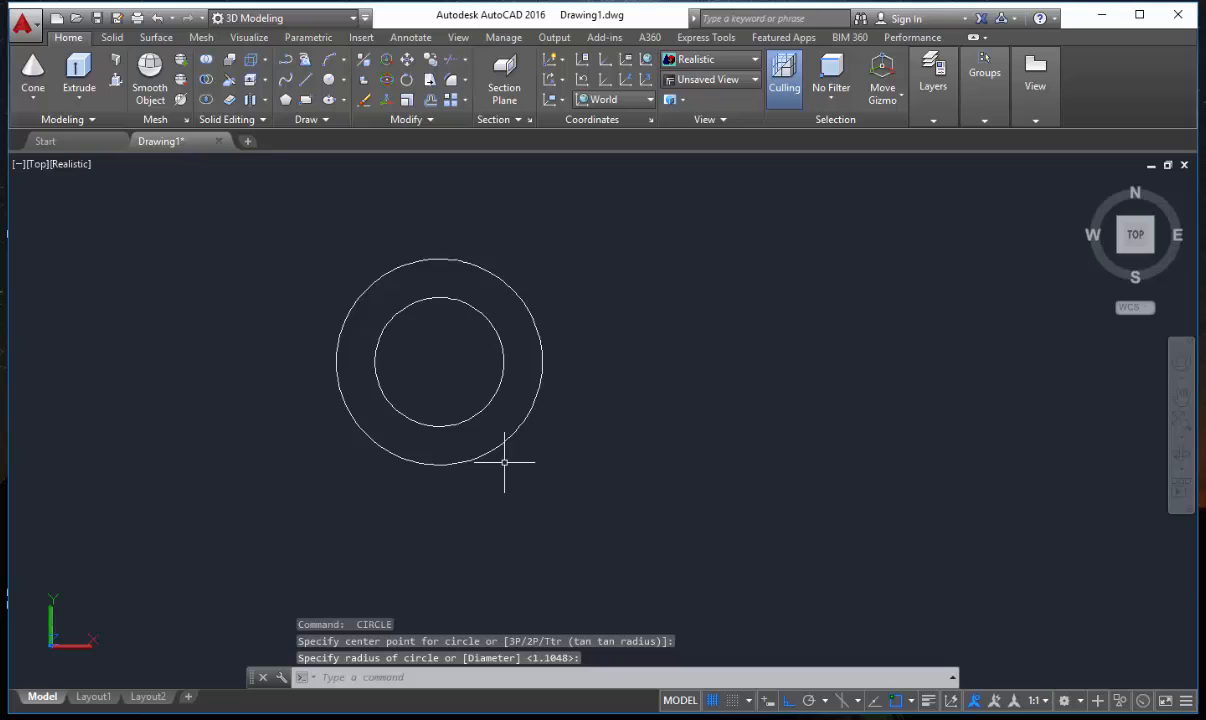
Draw a third circle from the same centre with a radius of about 1.77, coinciding with the outer circle.
key("Return")
scroll(463, 383, "up", 2)
left_click(430, 353)
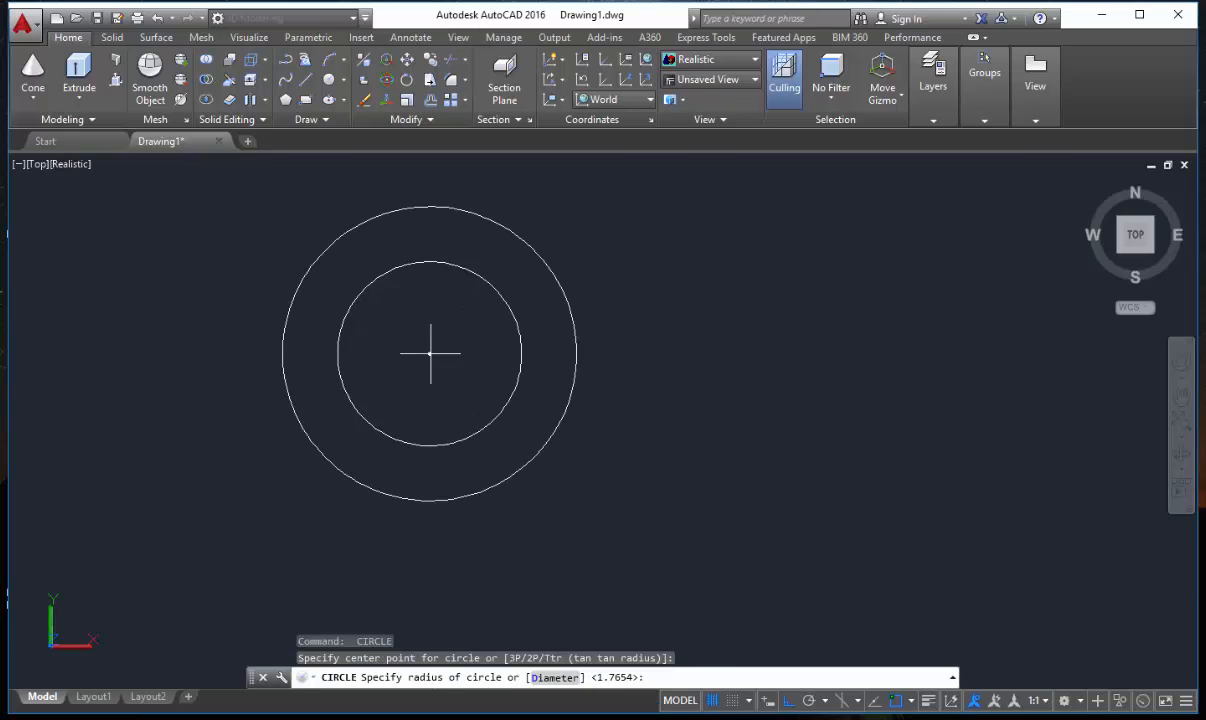
left_click(520, 472)
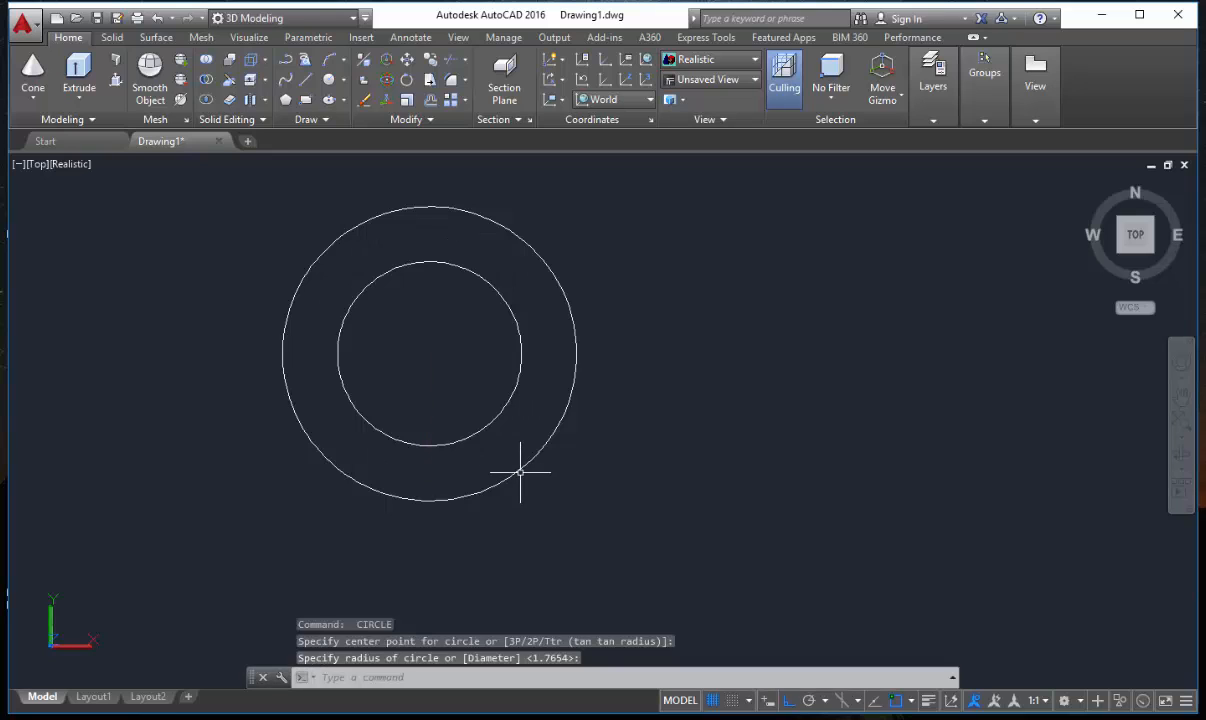
left_click(519, 440)
left_click(538, 458)
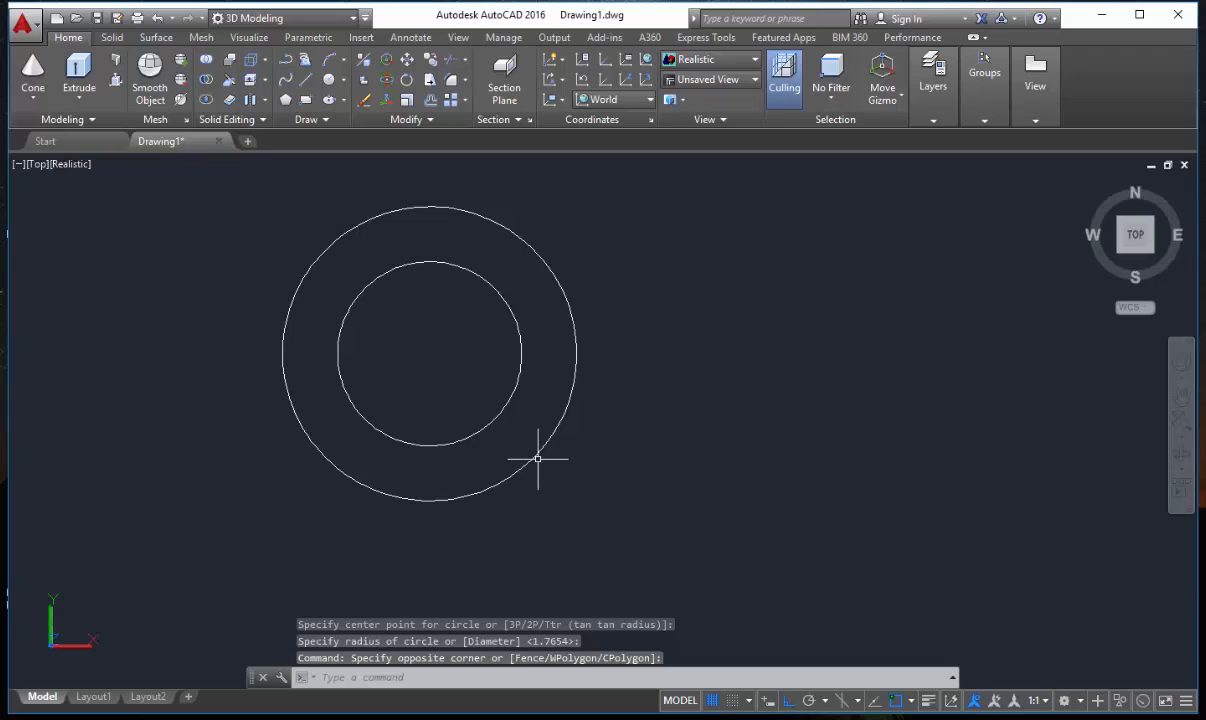
Draw two more circles from the same centre between the existing ones, the larger with a radius of about 1.50.
scroll(471, 455, "up", 3)
type("c")
key("Return")
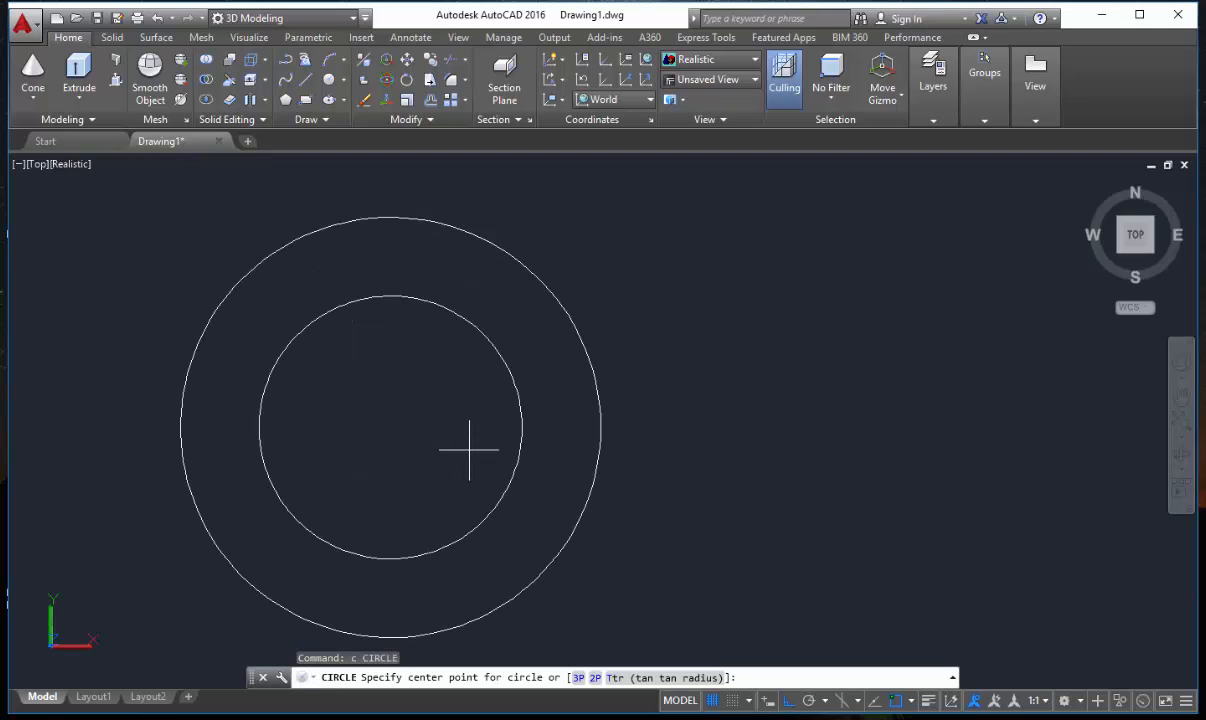
left_click(390, 427)
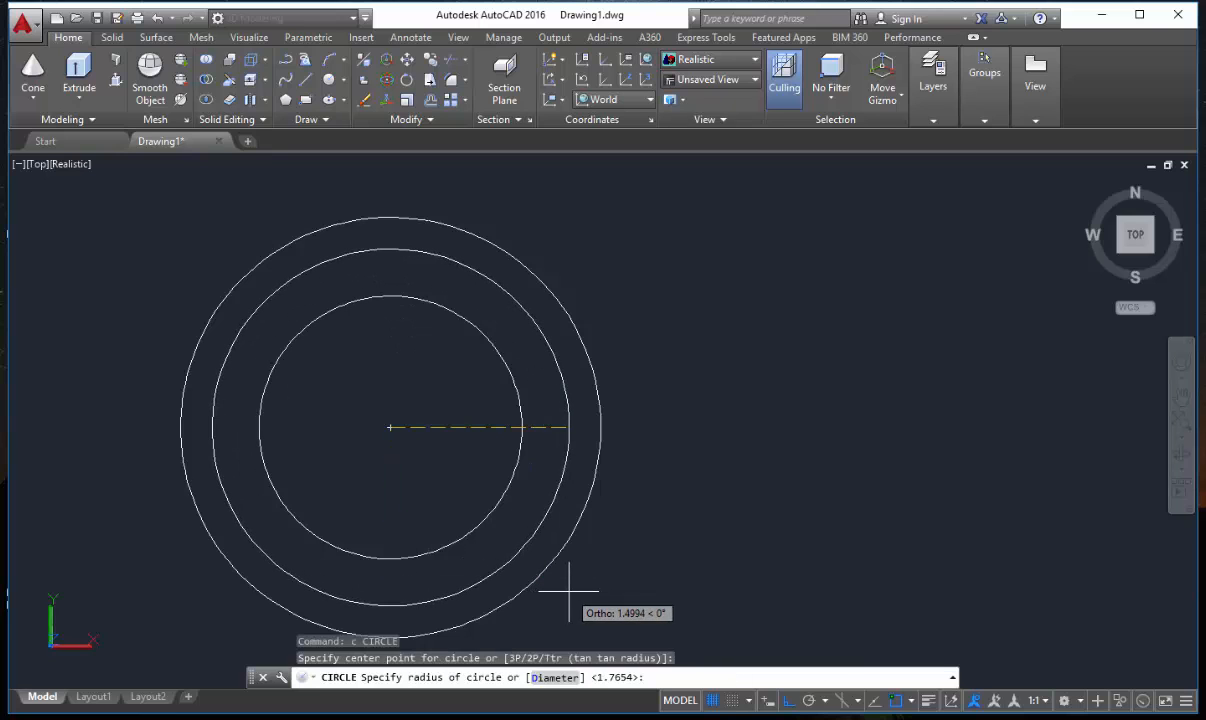
left_click(569, 593)
key("Return")
left_click(390, 427)
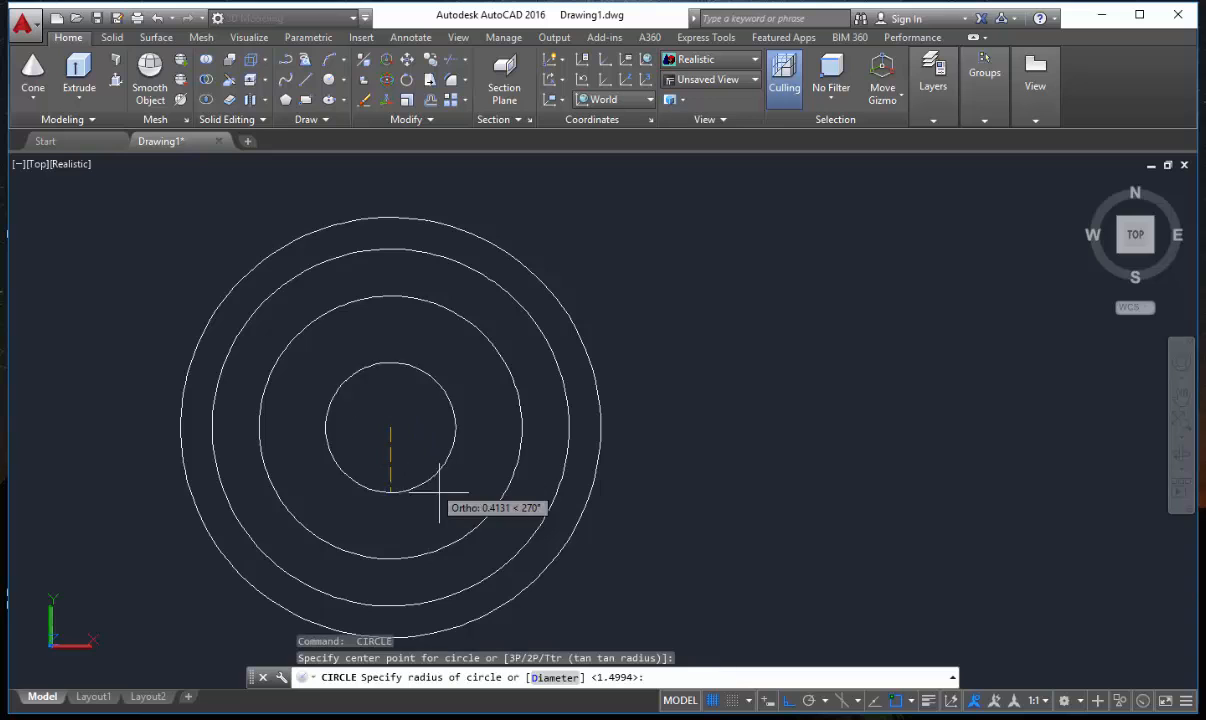
left_click(514, 578)
key("Return")
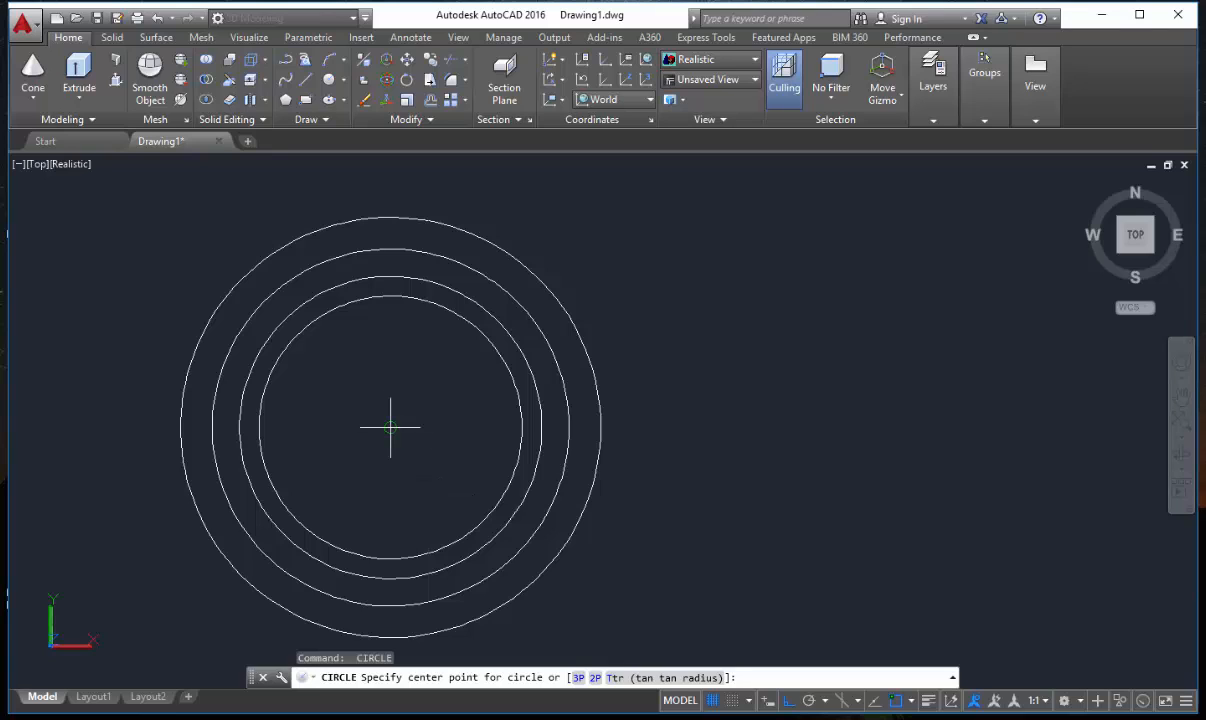
left_click(390, 427)
left_click(501, 498)
left_click(501, 498)
key("Delete")
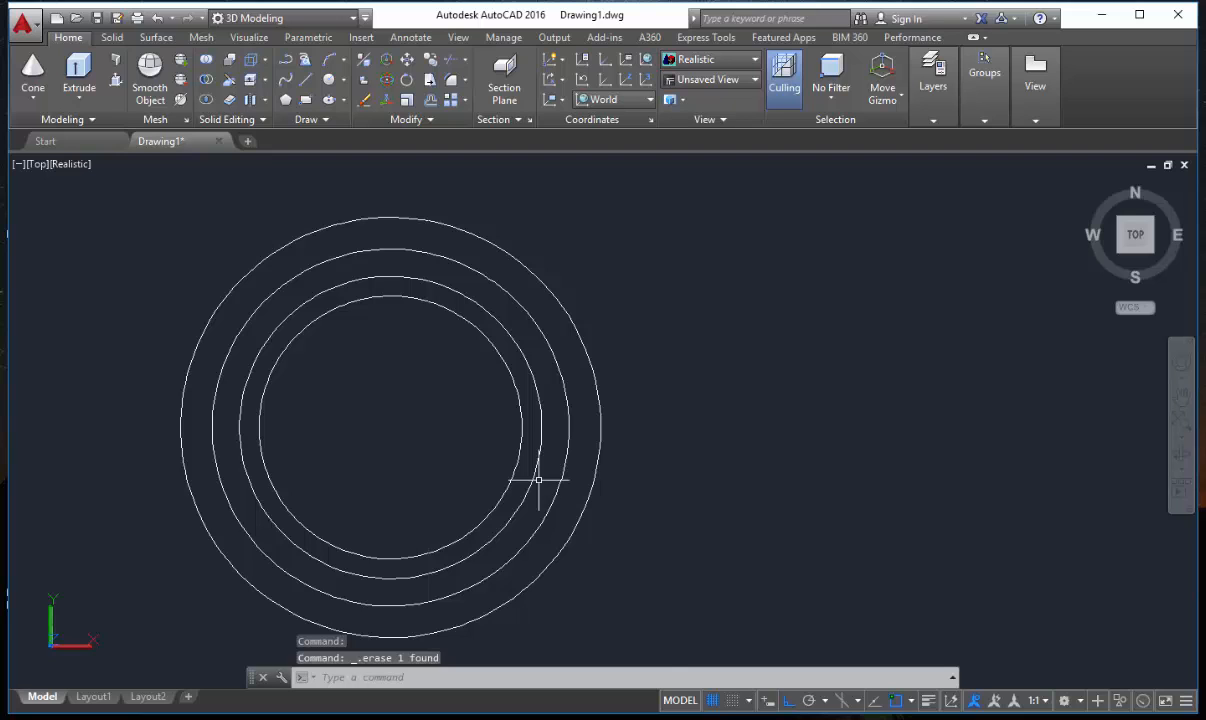
Draw two smaller circles from the same centre inside the others, the larger with a radius of about 0.71.
type("c")
key("Return")
left_click(390, 427)
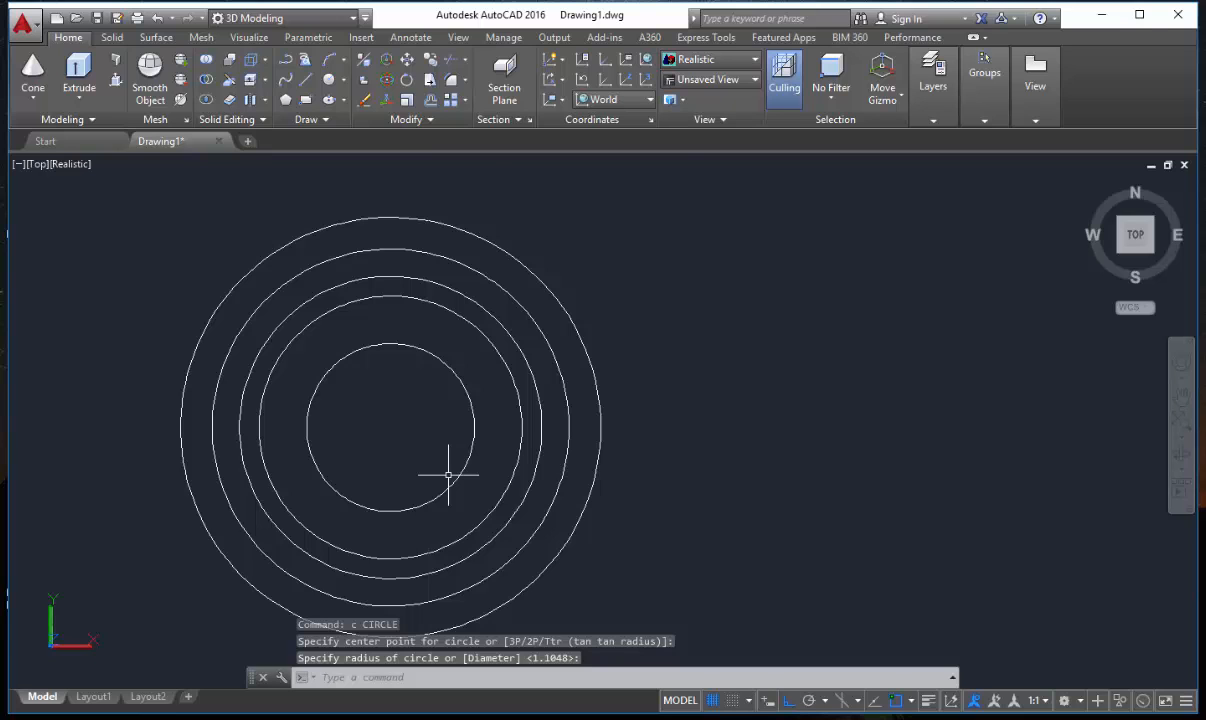
left_click(448, 475)
key("Return")
scroll(393, 425, "up", 2)
left_click(393, 425)
left_click(432, 470)
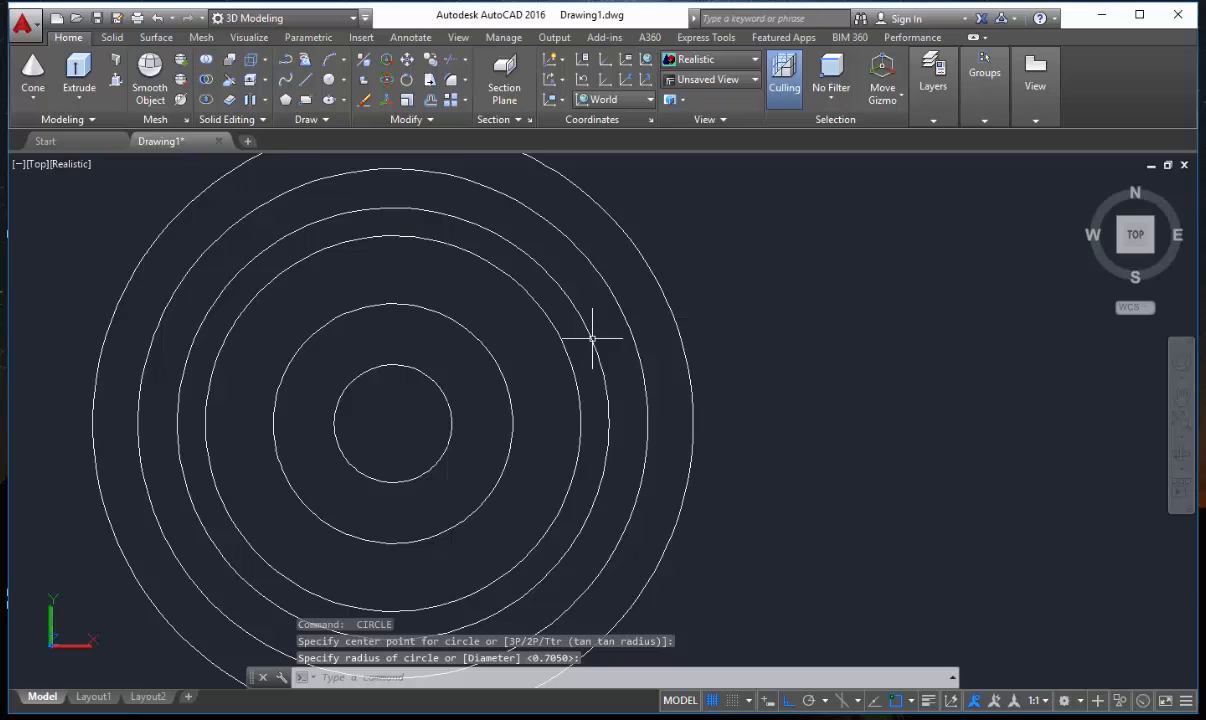
Switch to an isometric view from the top, left and front in the 2D Wireframe visual style, leaving empty space above the circles.
left_click(1072, 211)
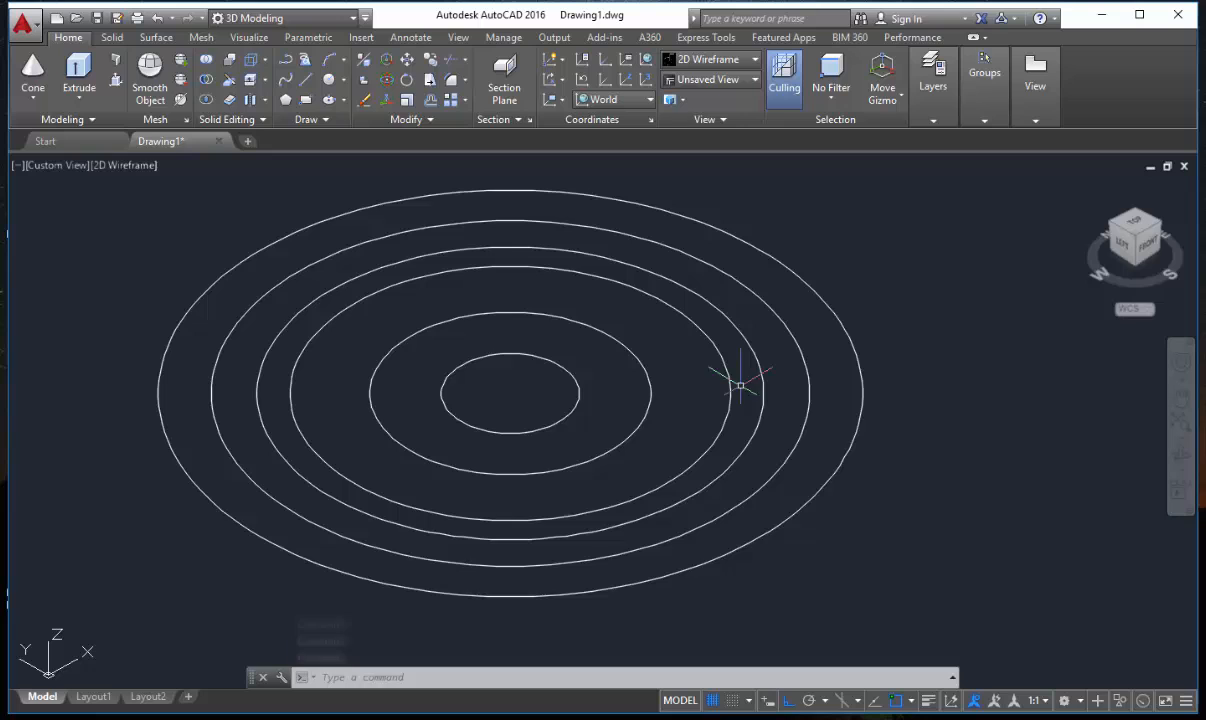
middle_click_drag(693, 387, 688, 405)
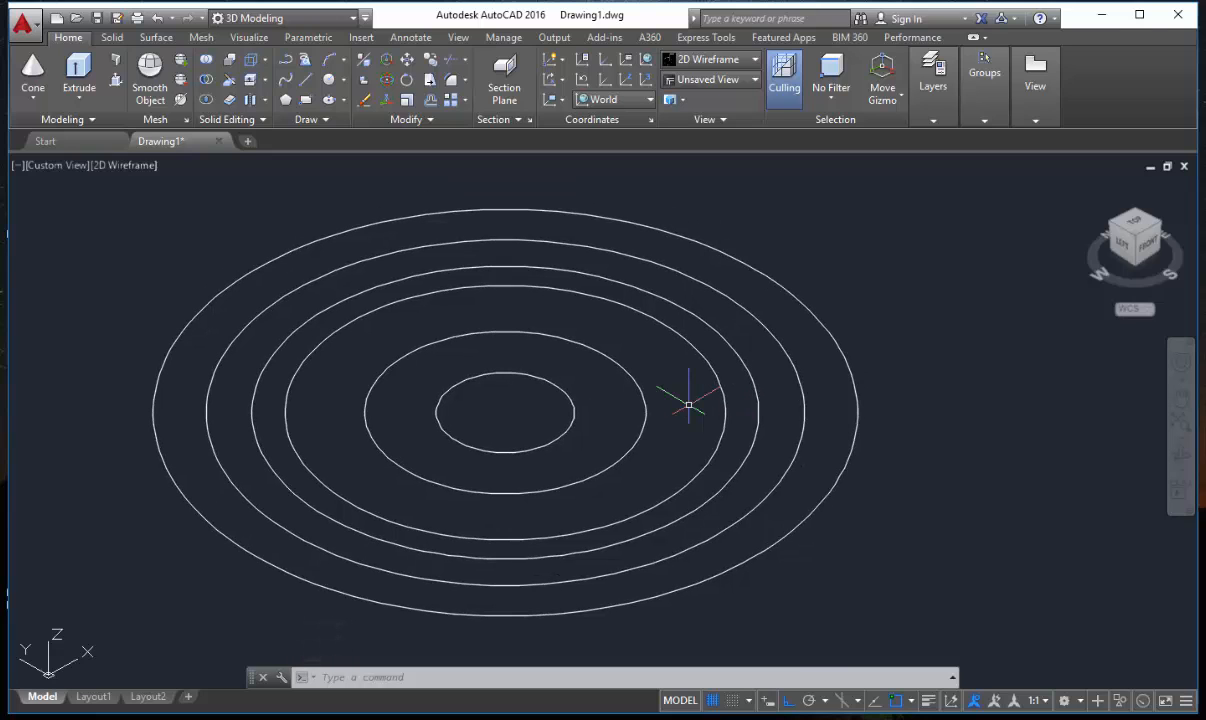
scroll(688, 405, "down", 3)
key("Escape")
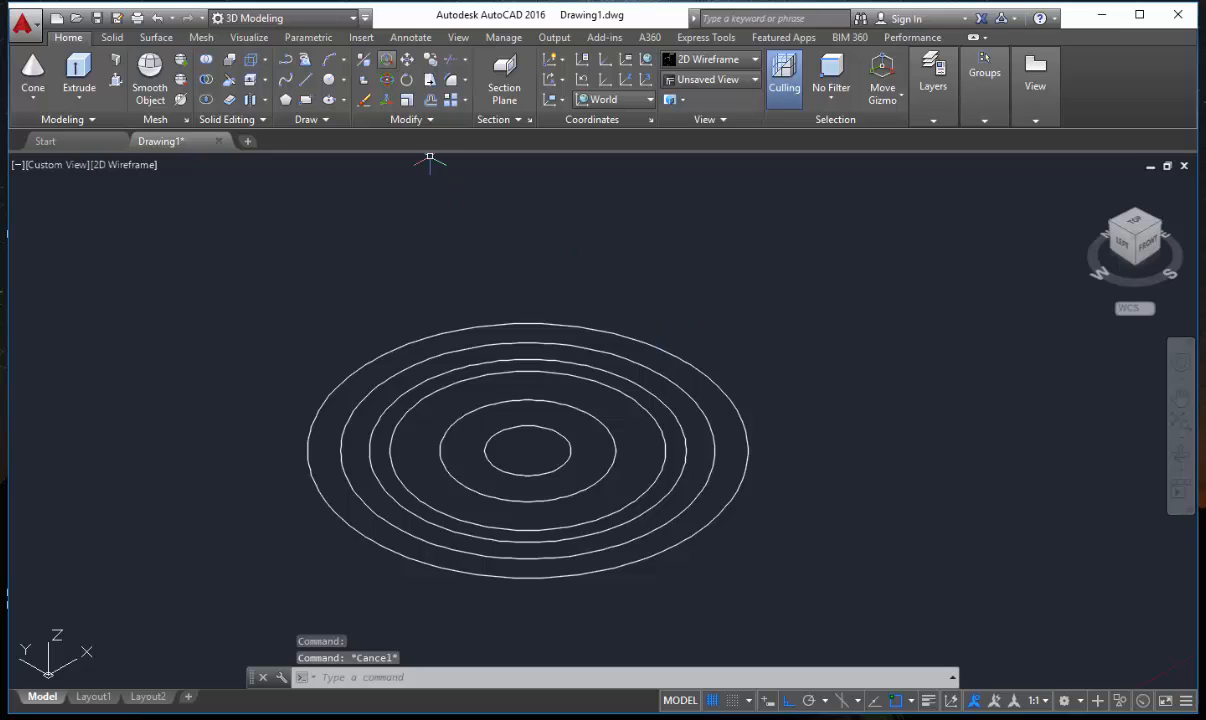
scroll(686, 490, "down", 3)
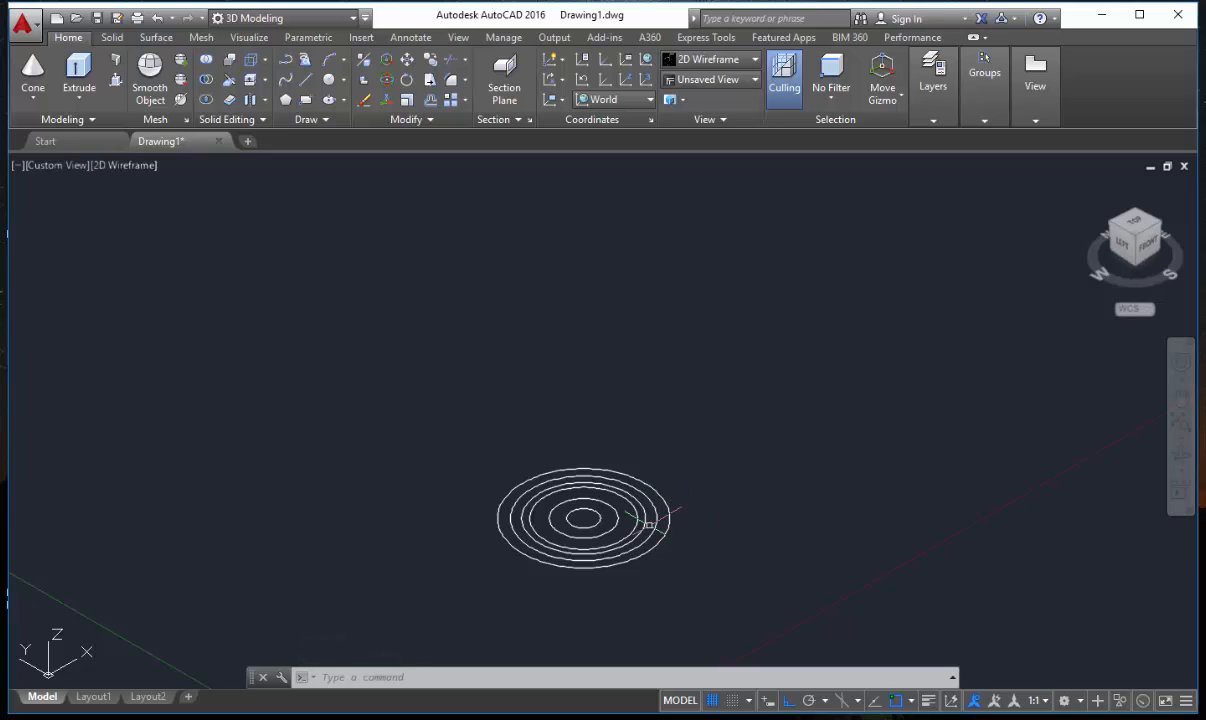
scroll(700, 500, "up", 2)
Raise the two largest circles along the Z axis with 3DMOVE, placing the smaller one above the larger.
type("3DO")
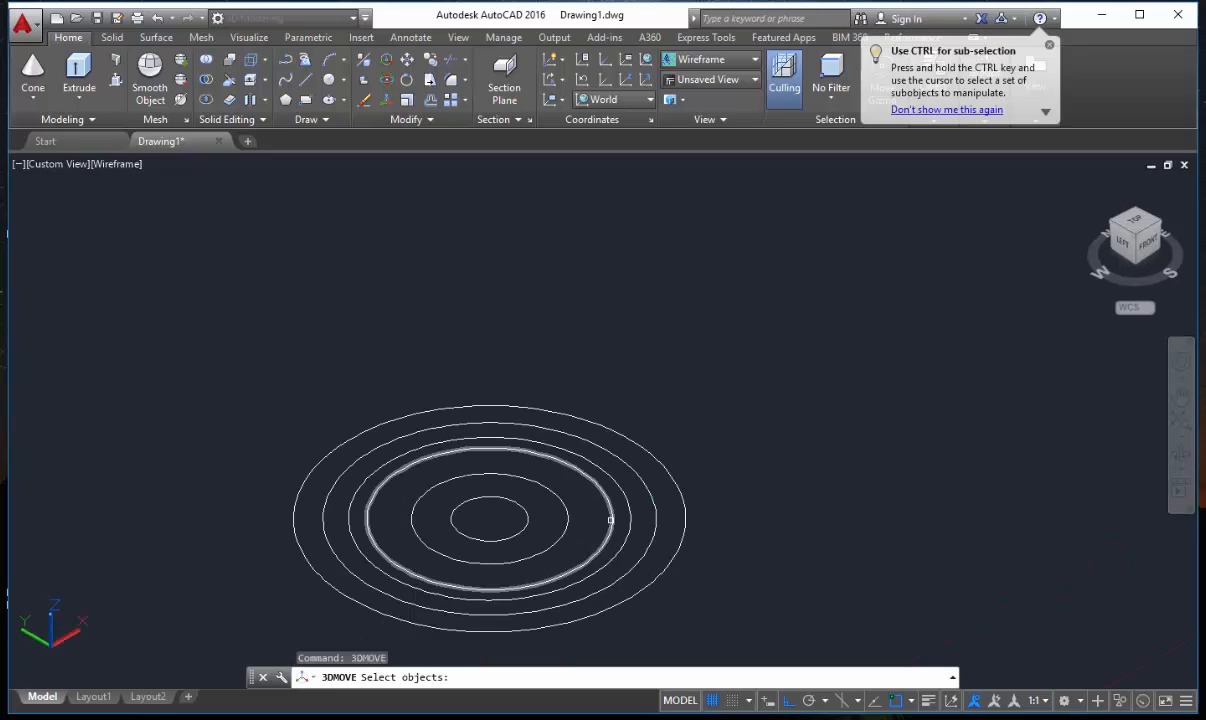
left_click(682, 508)
key("Return")
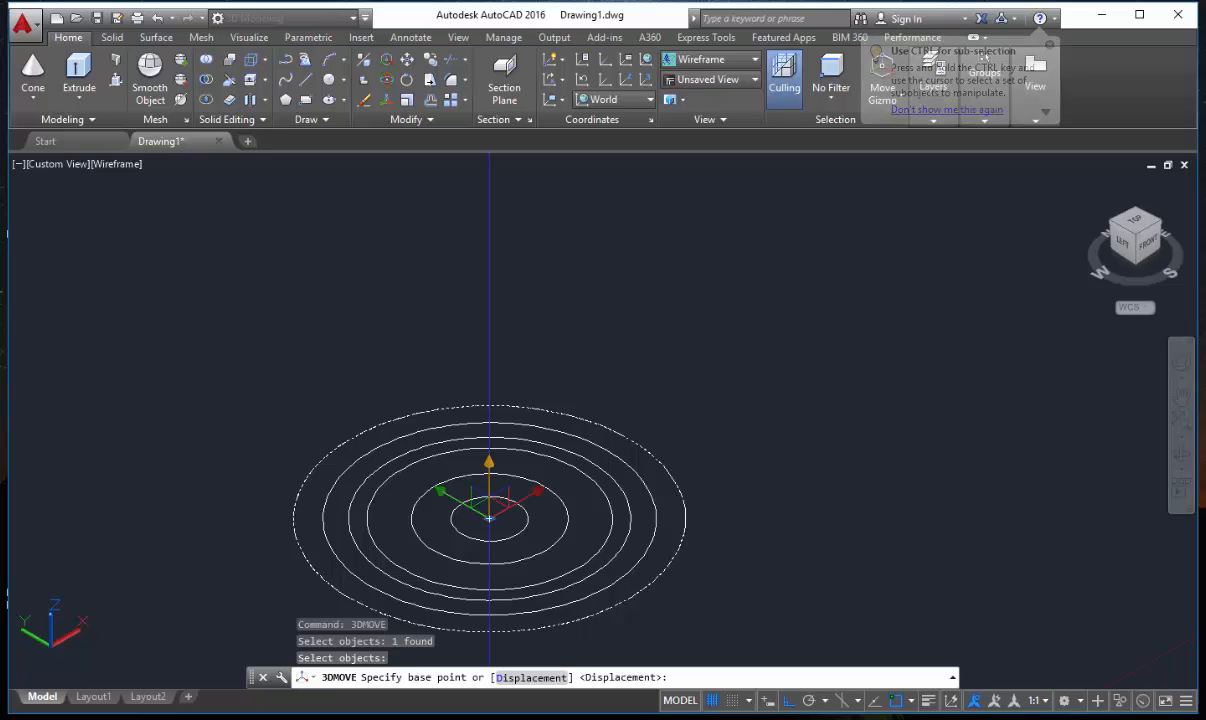
left_click(489, 485)
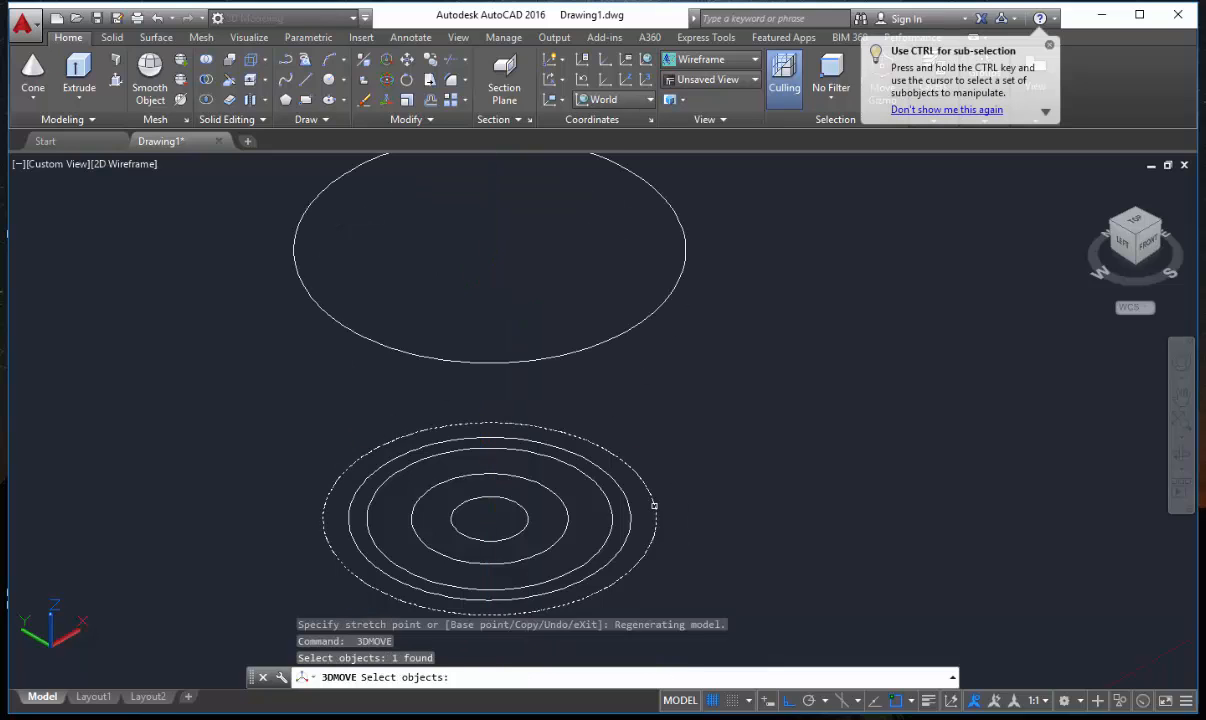
key("Return")
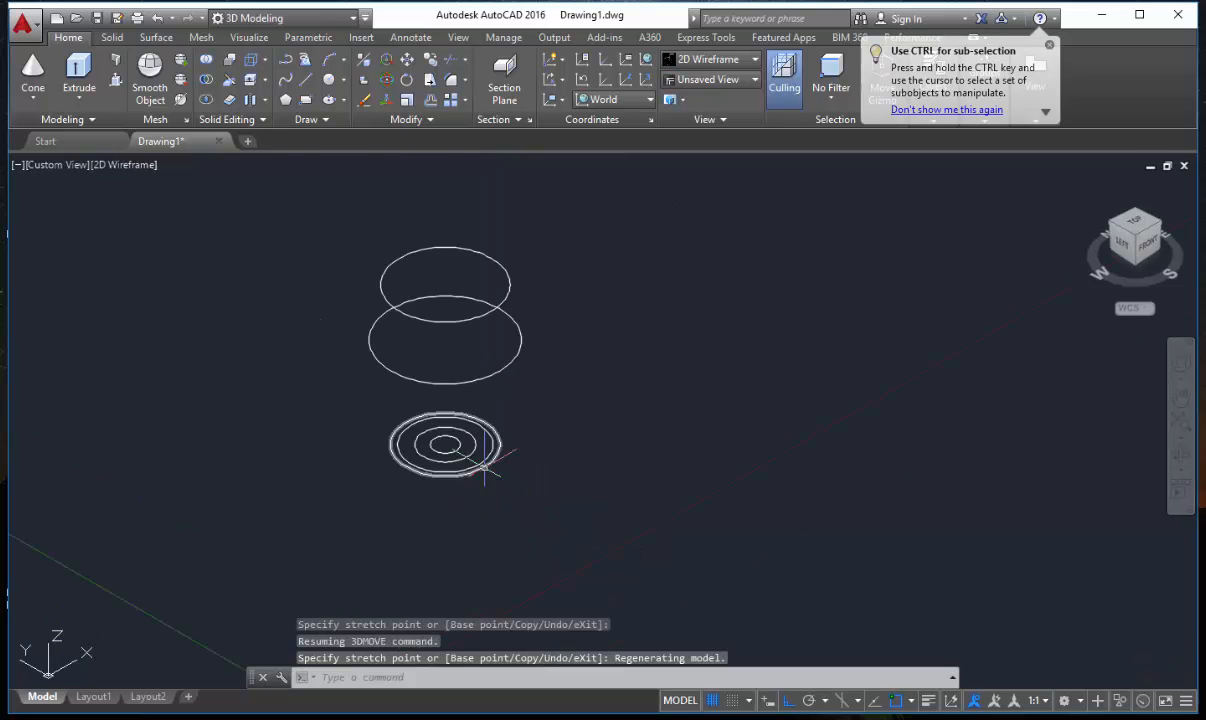
Raise the third-largest and the two smallest circles along Z in order of decreasing size, leaving the fourth-largest circle as the base.
scroll(512, 507, "up", 3)
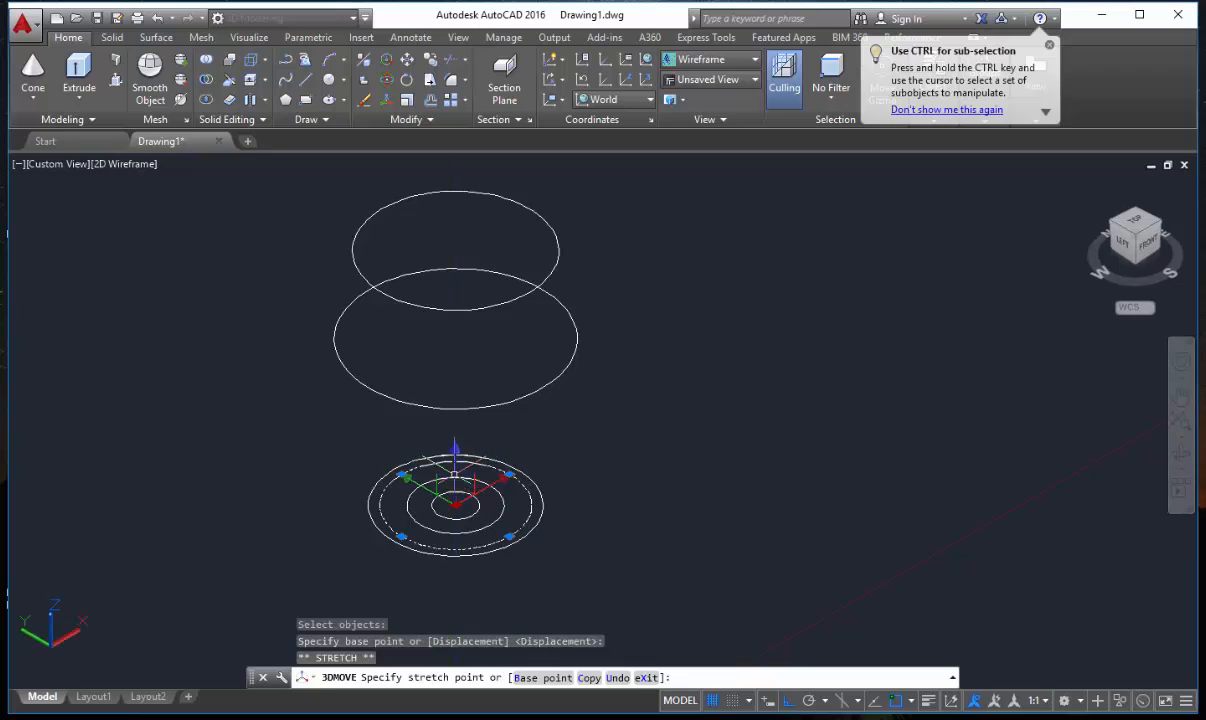
key("Escape")
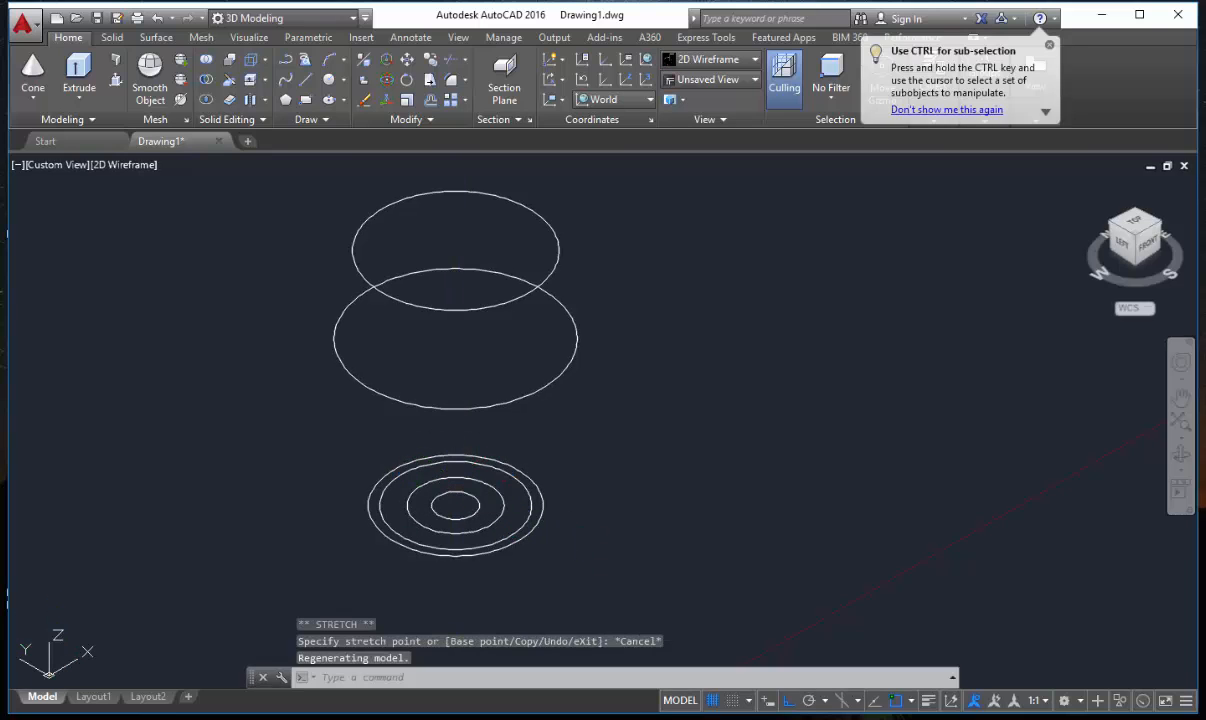
key("Return")
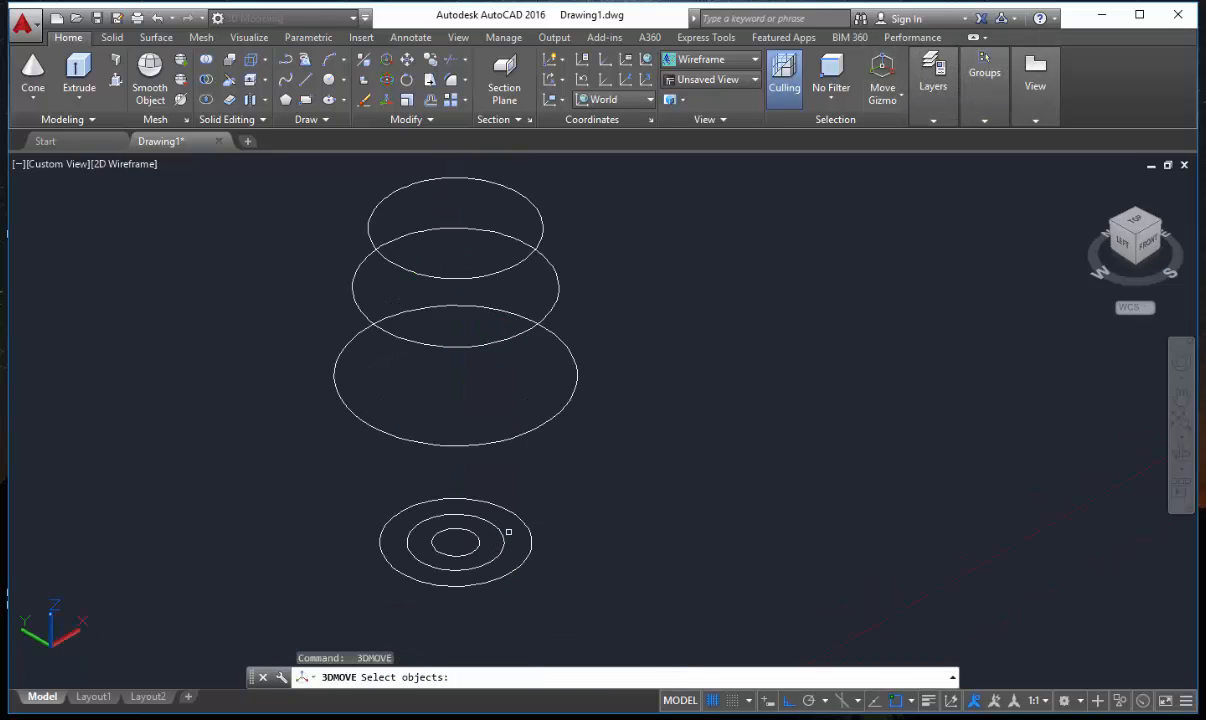
left_click(449, 520)
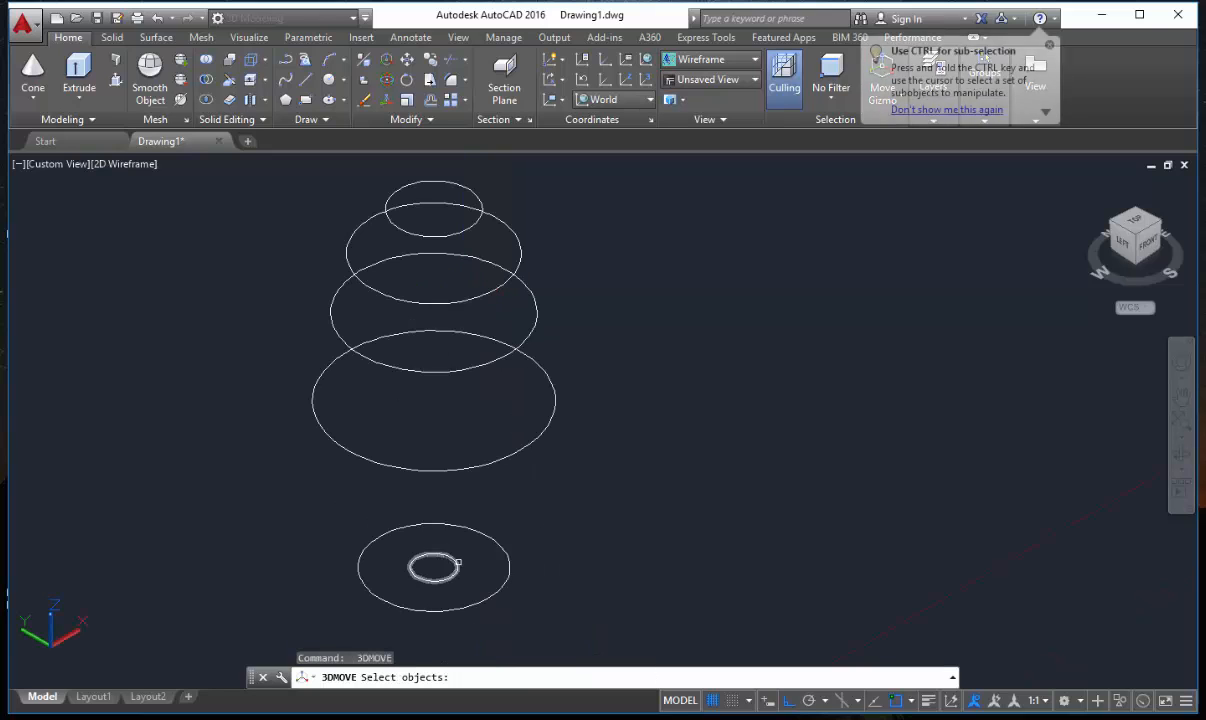
left_click(452, 560)
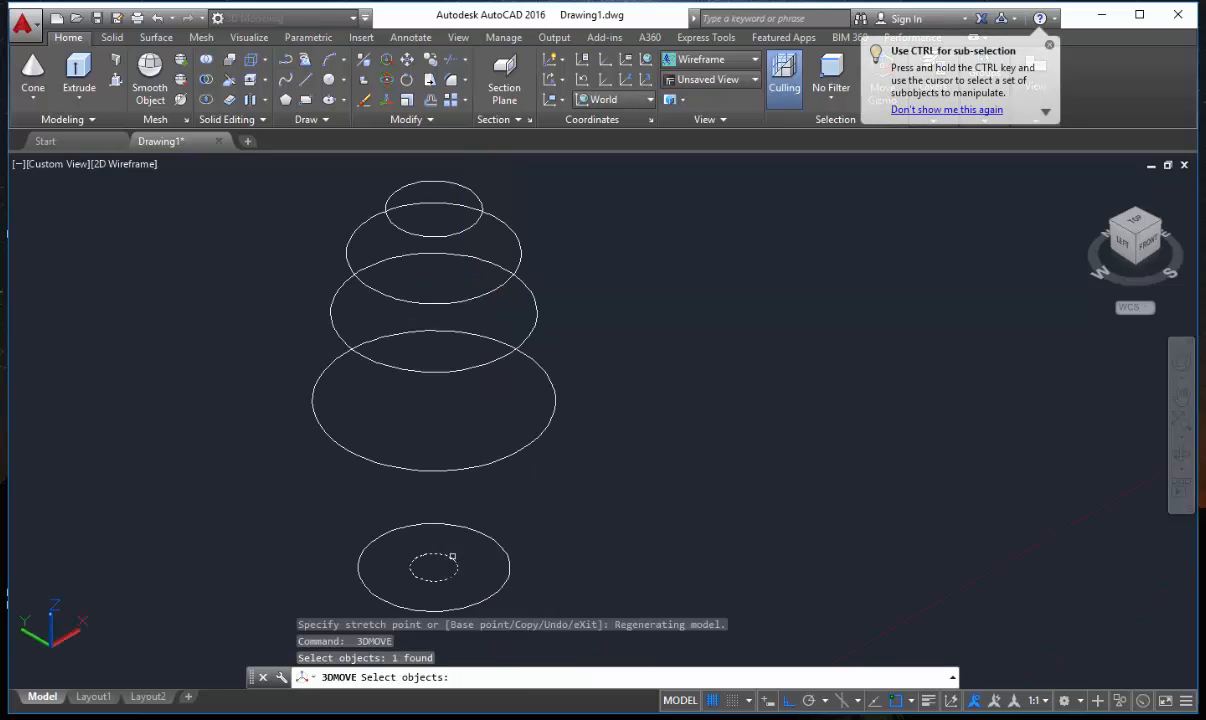
key("Return")
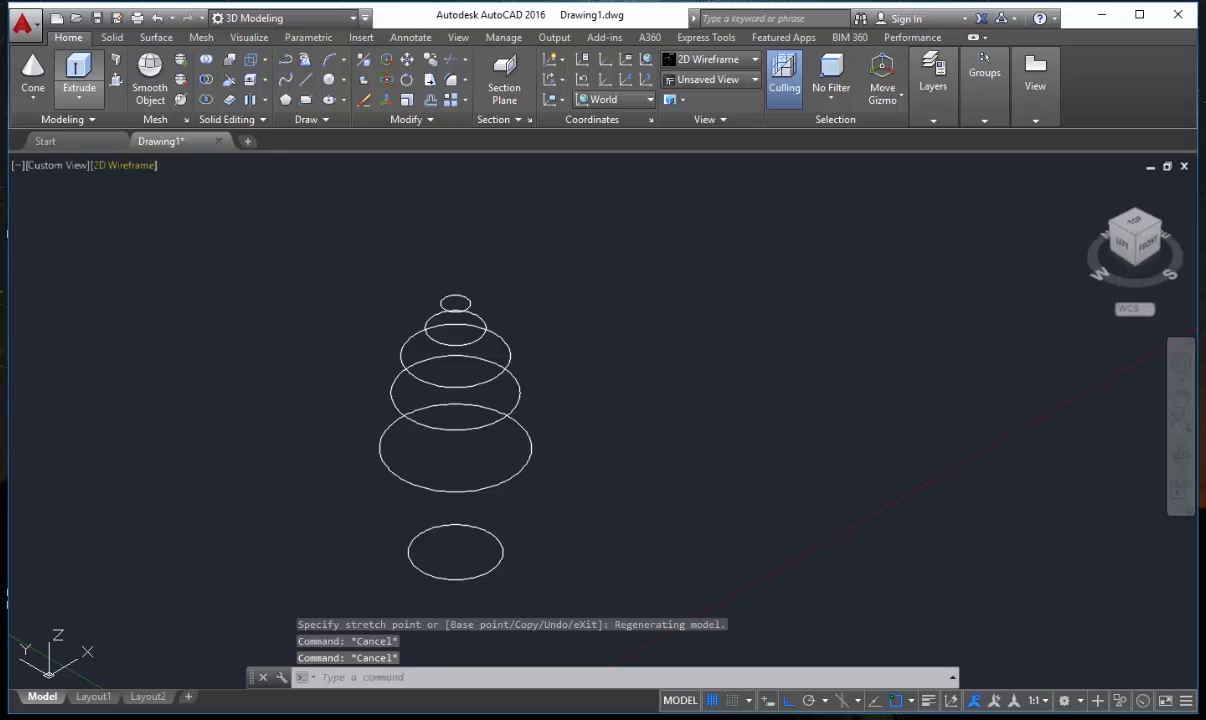
type("o")
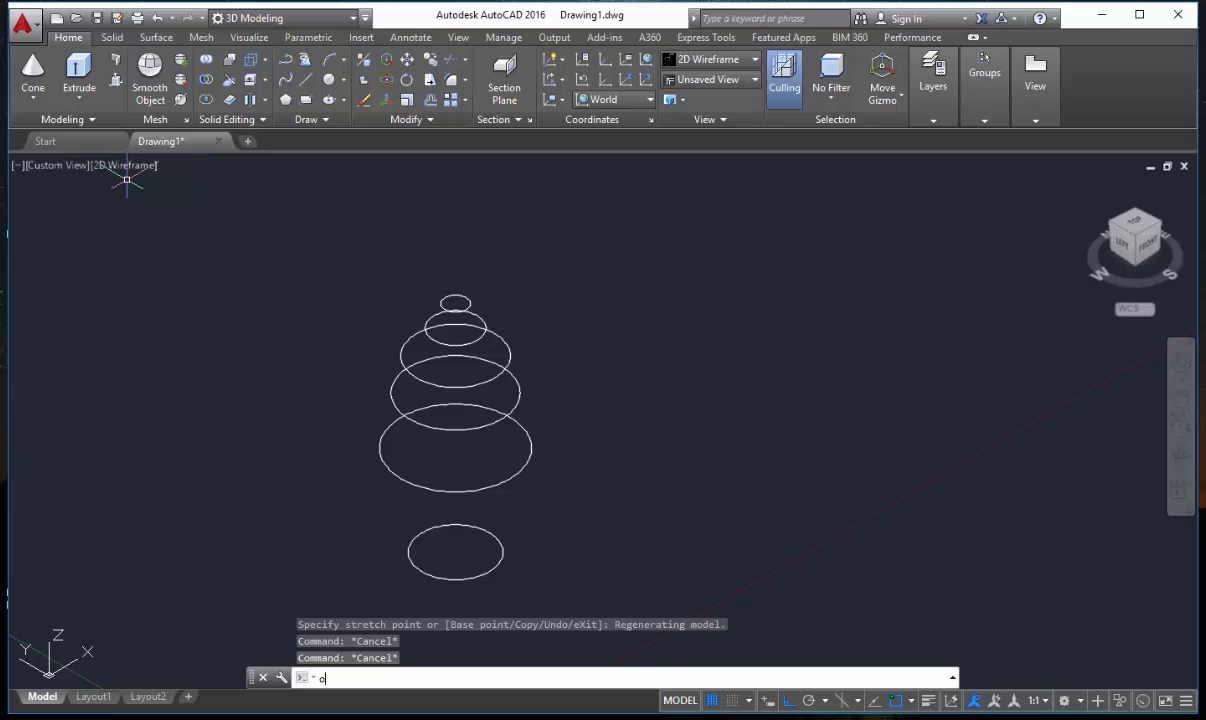
type("f")
key("BackSpace")
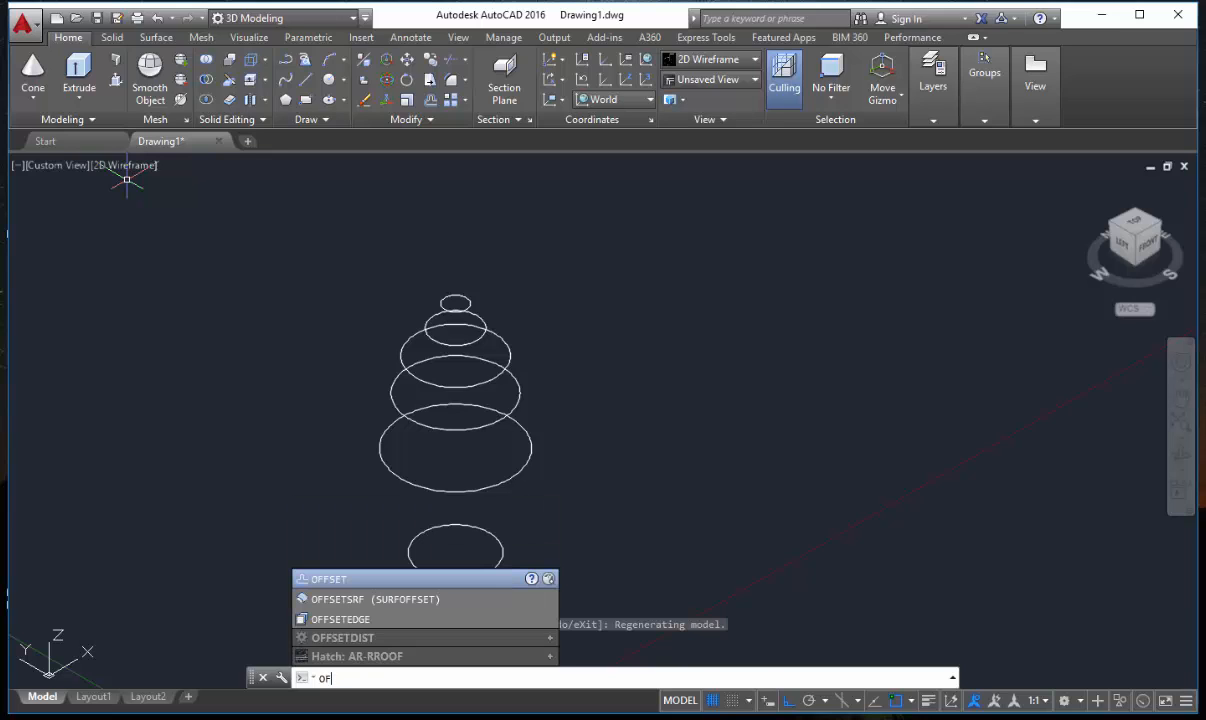
key("Escape")
Loft a solid through the six circles in order from the base to the topmost, using the Cross sections only option.
type("loft")
key("Return")
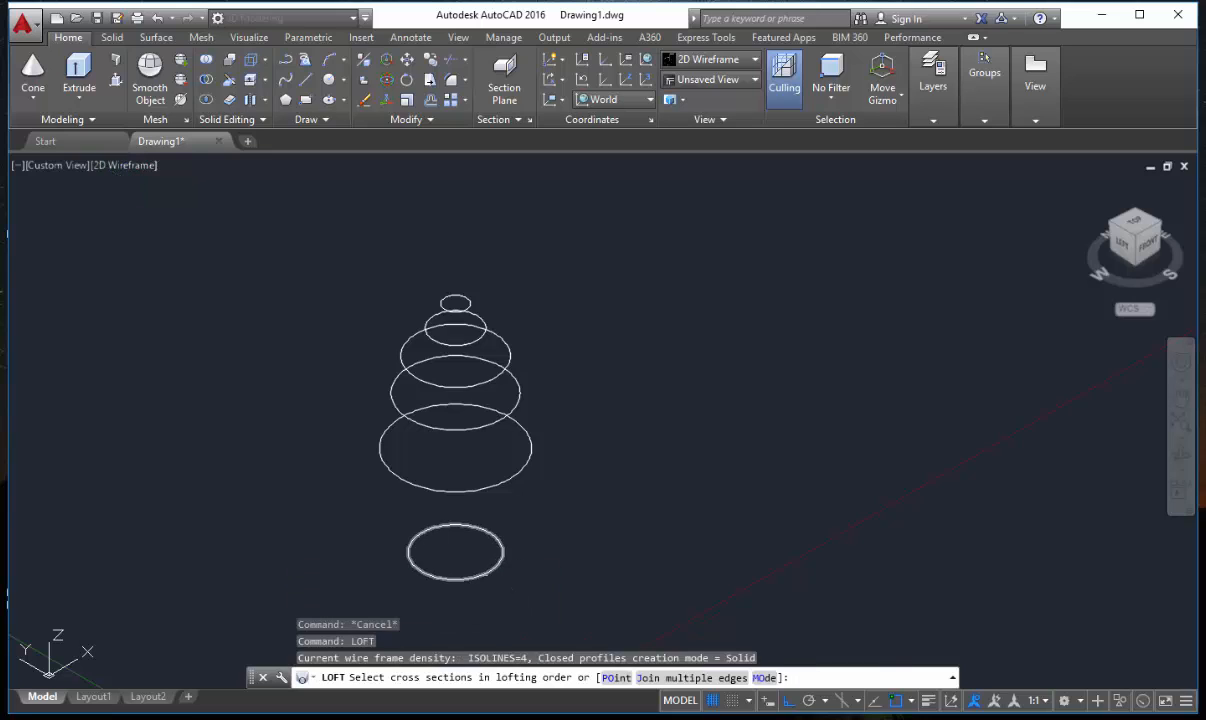
left_click(420, 532)
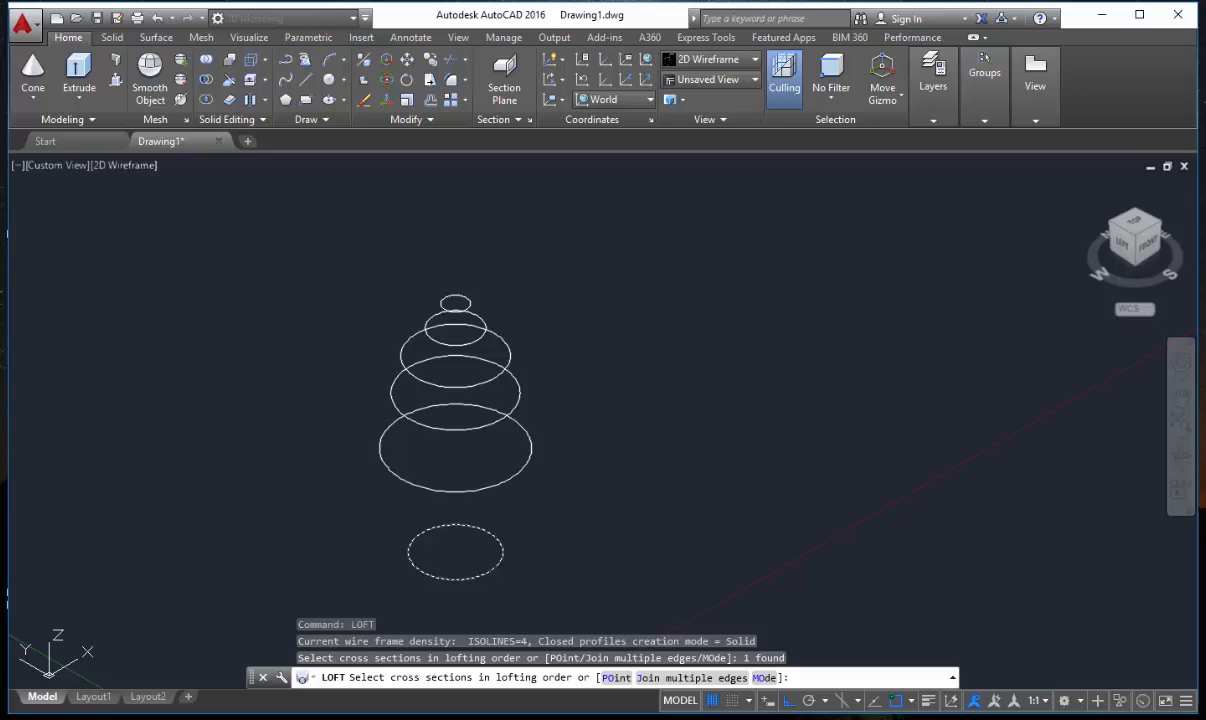
left_click(468, 406)
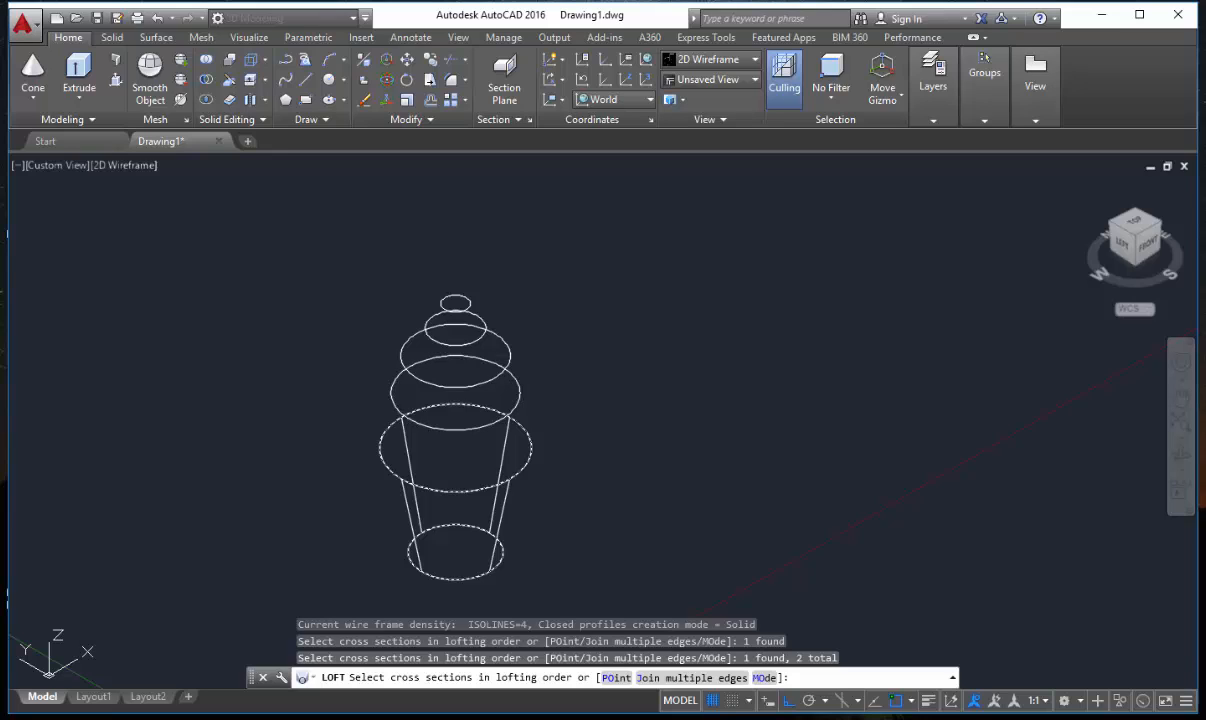
left_click(505, 358)
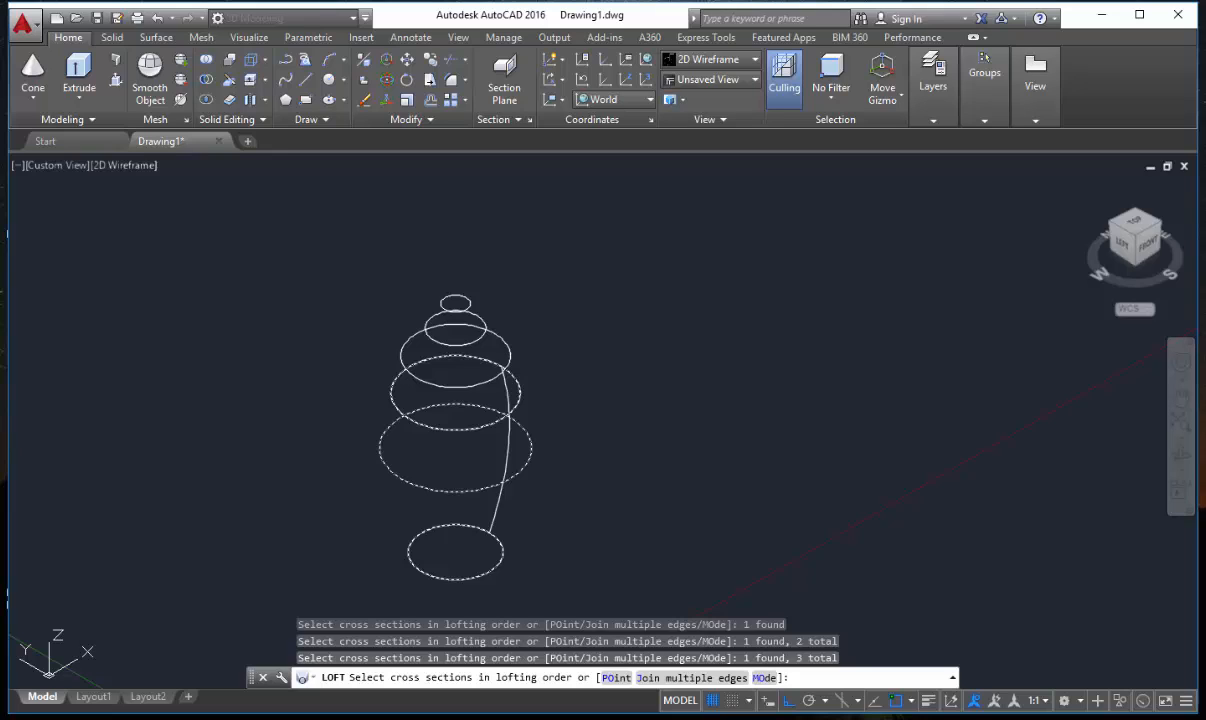
left_click(507, 350)
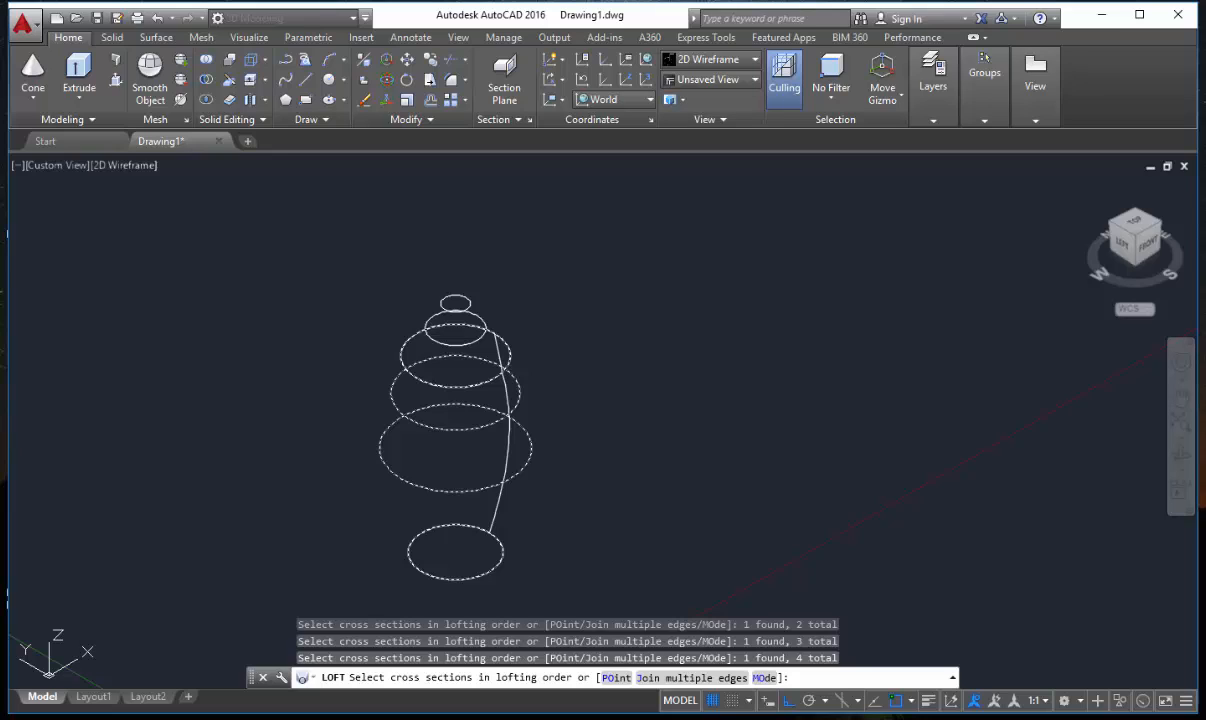
left_click(485, 322)
left_click(470, 301)
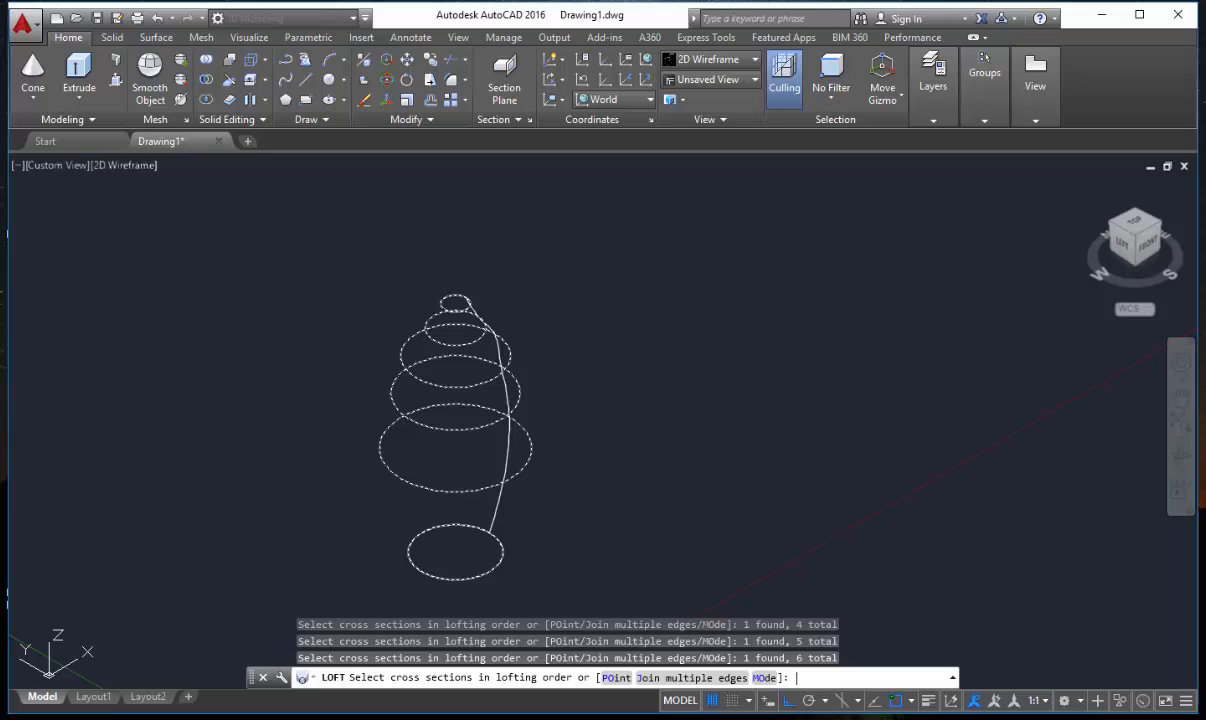
key("Return")
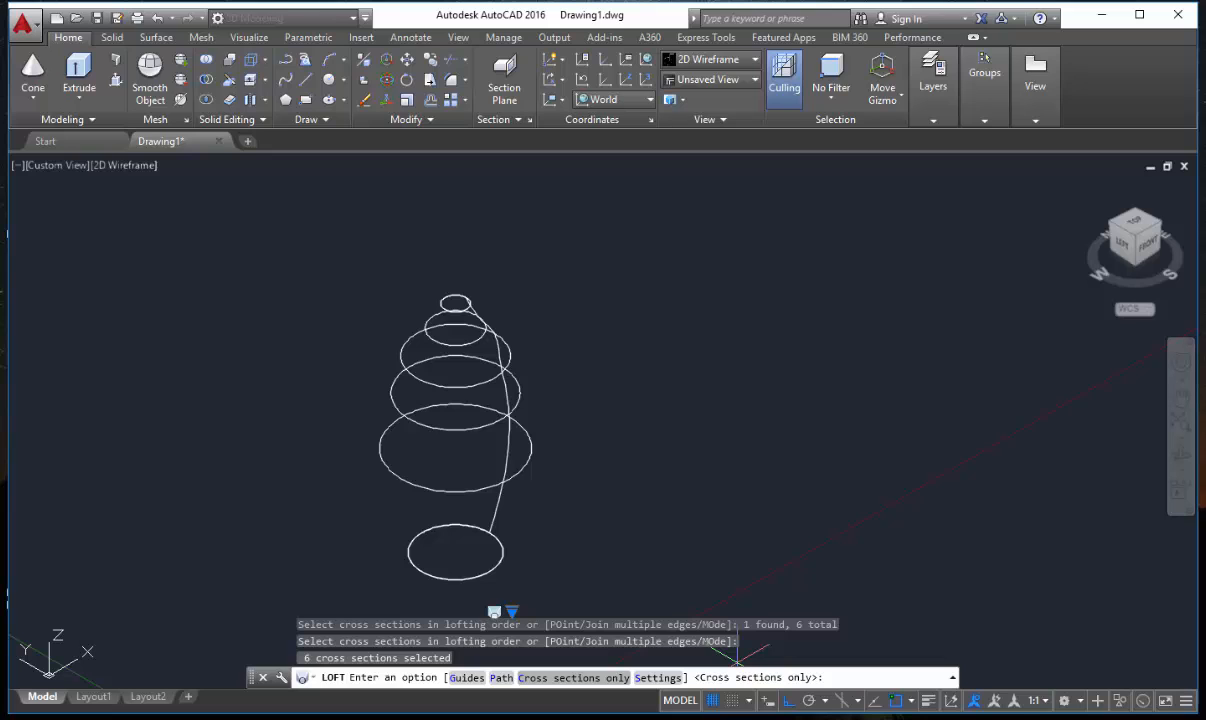
type("C")
key("Return")
Display the lofted solid in the Realistic visual style and inspect its shape up close and from a lower angle.
left_click(710, 59)
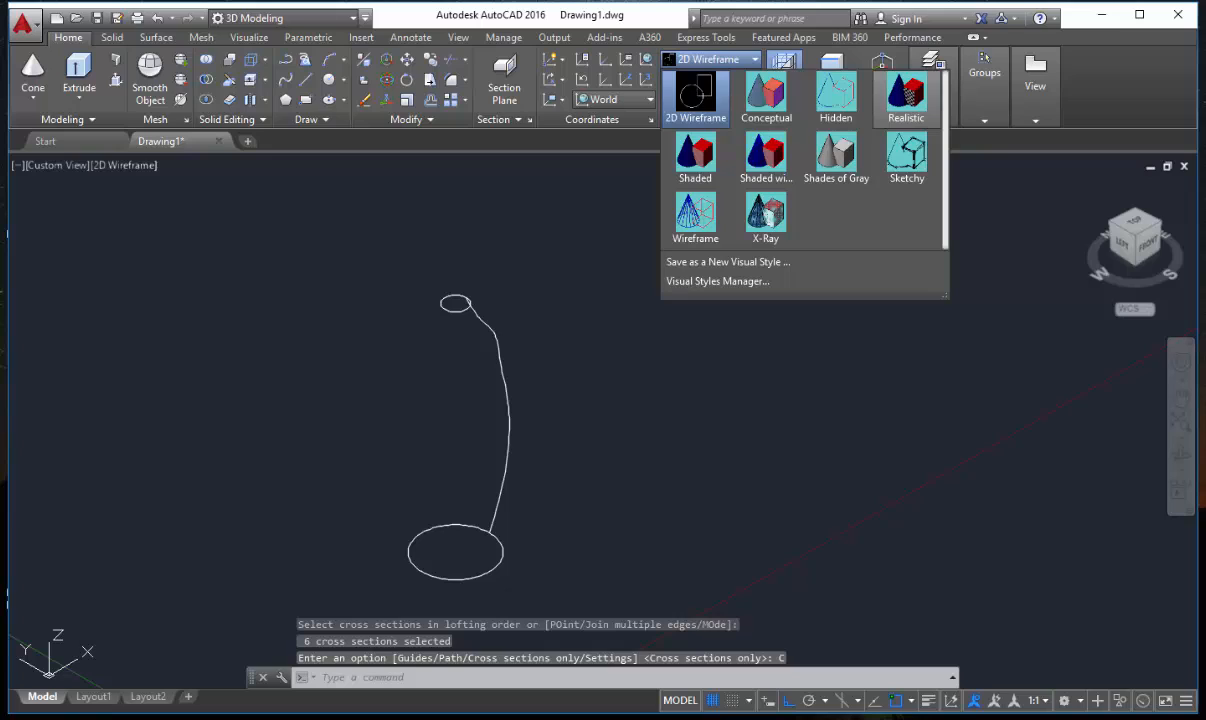
left_click(906, 95)
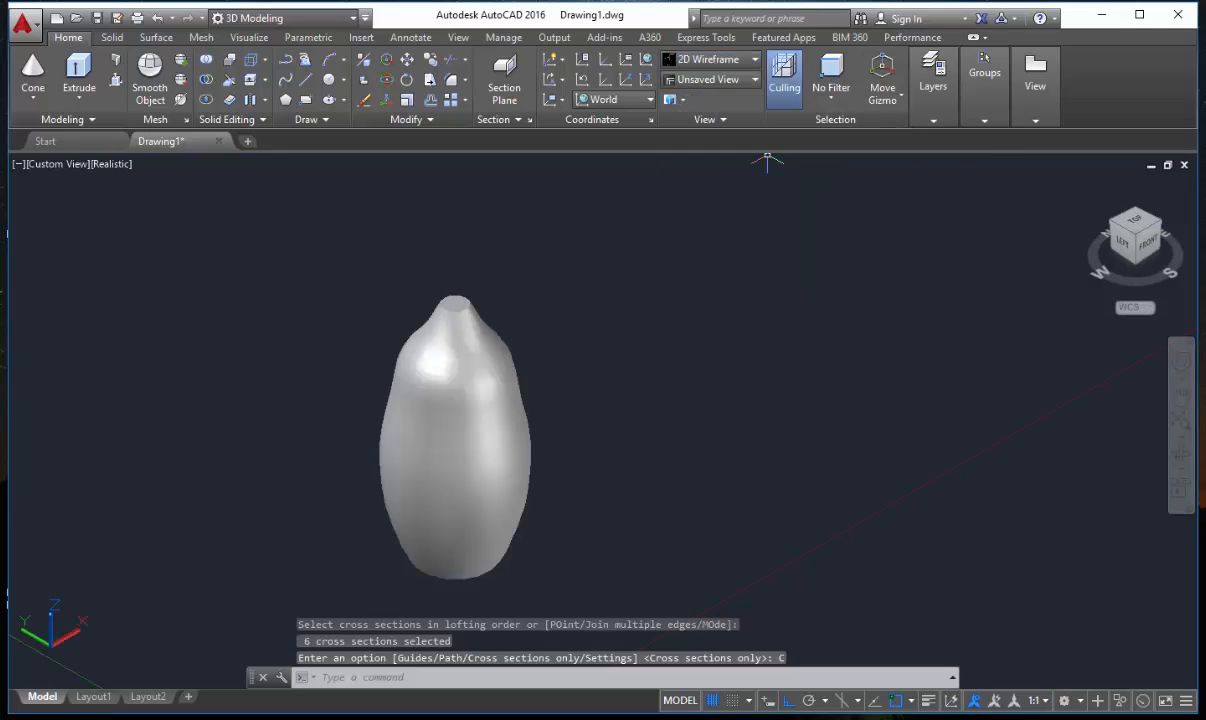
scroll(488, 483, "up", 3)
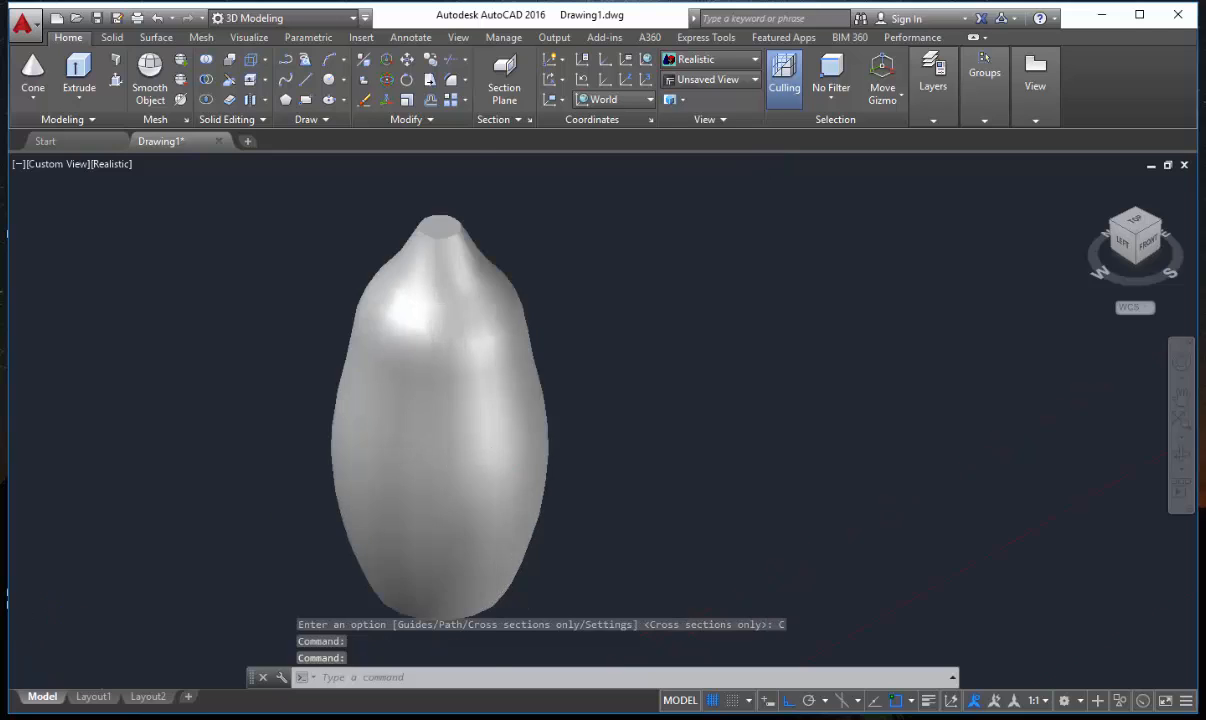
scroll(488, 483, "down", 4)
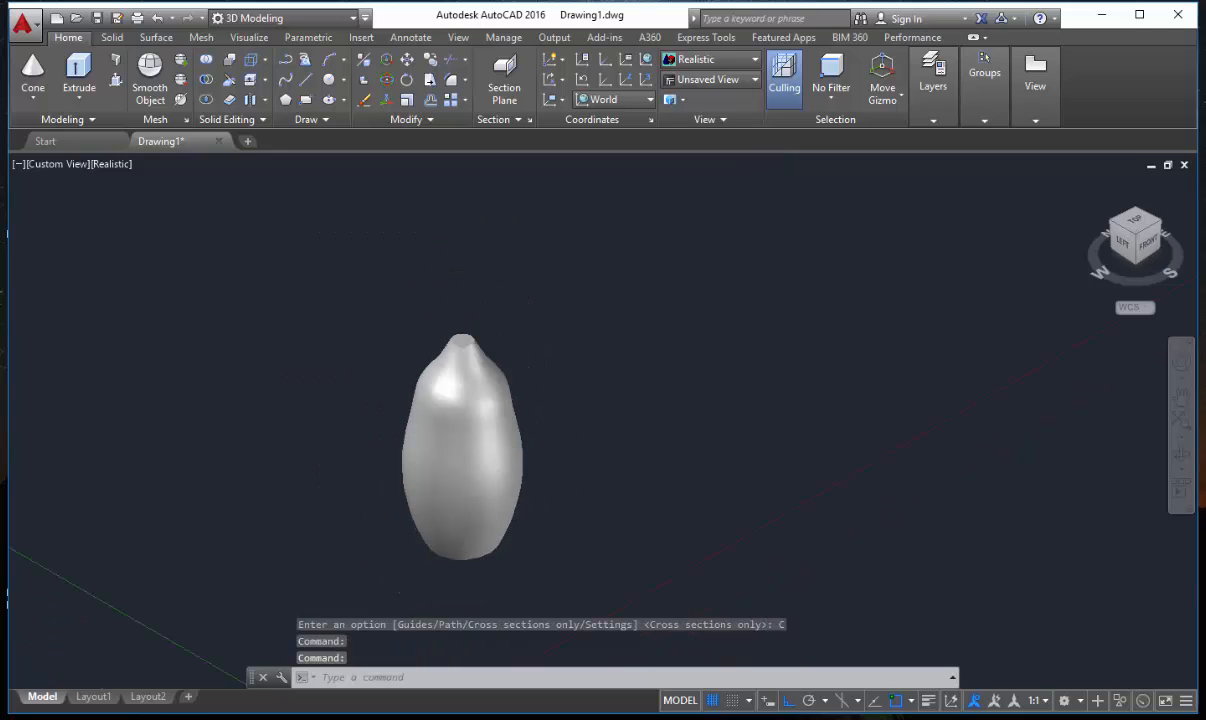
middle_click_drag(488, 483, 484, 453, "shift")
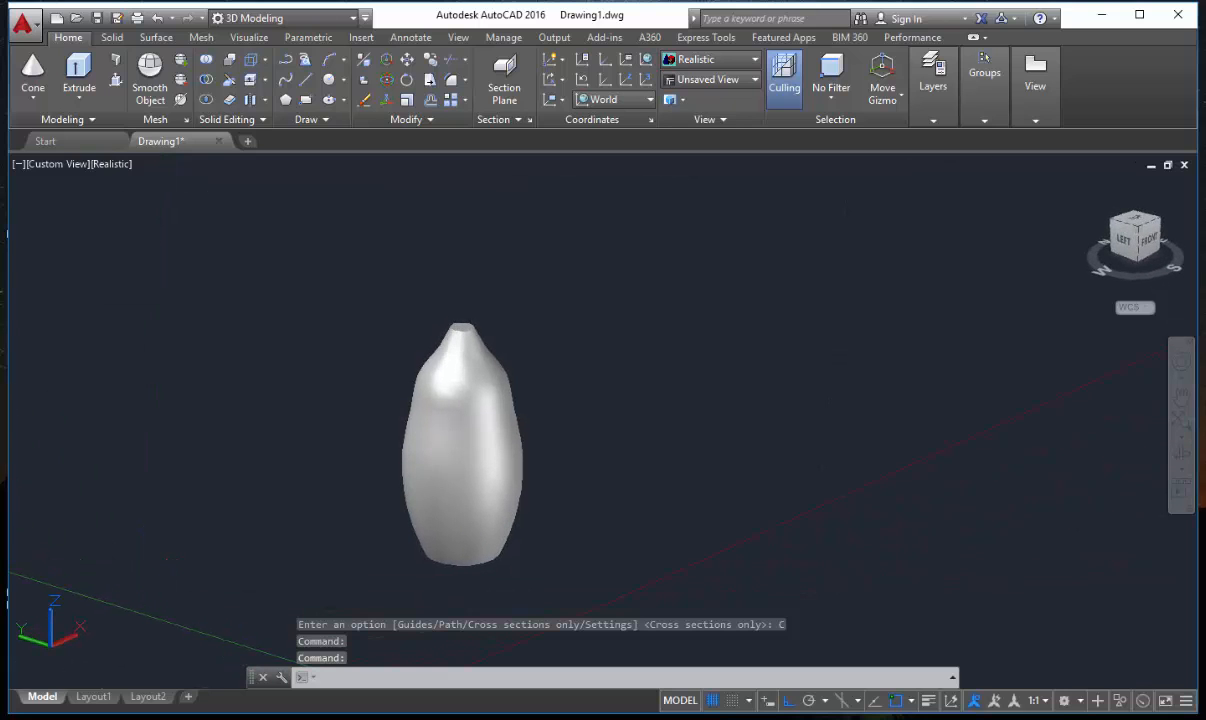
scroll(466, 431, "up", 4)
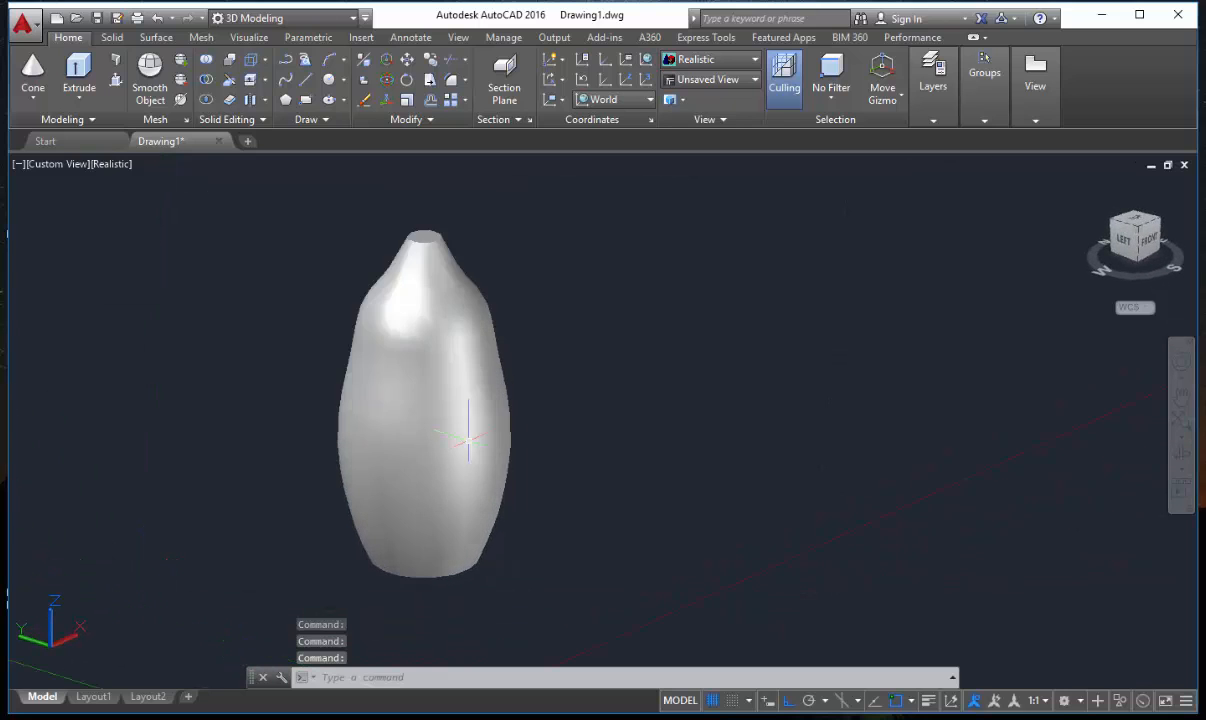
scroll(493, 442, "down", 6)
middle_click_drag(493, 442, 450, 504)
scroll(451, 503, "down", 5)
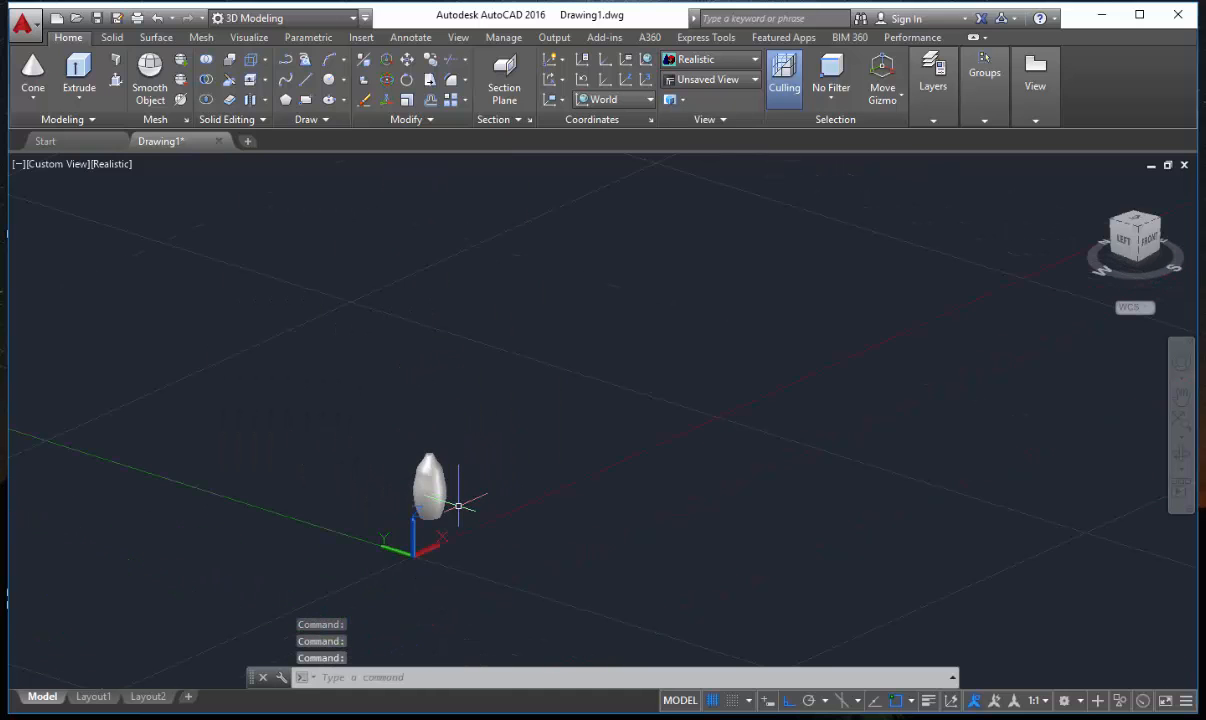
Erase the lofted solid.
scroll(458, 502, "up", 3)
scroll(471, 493, "up", 2)
left_click(466, 503)
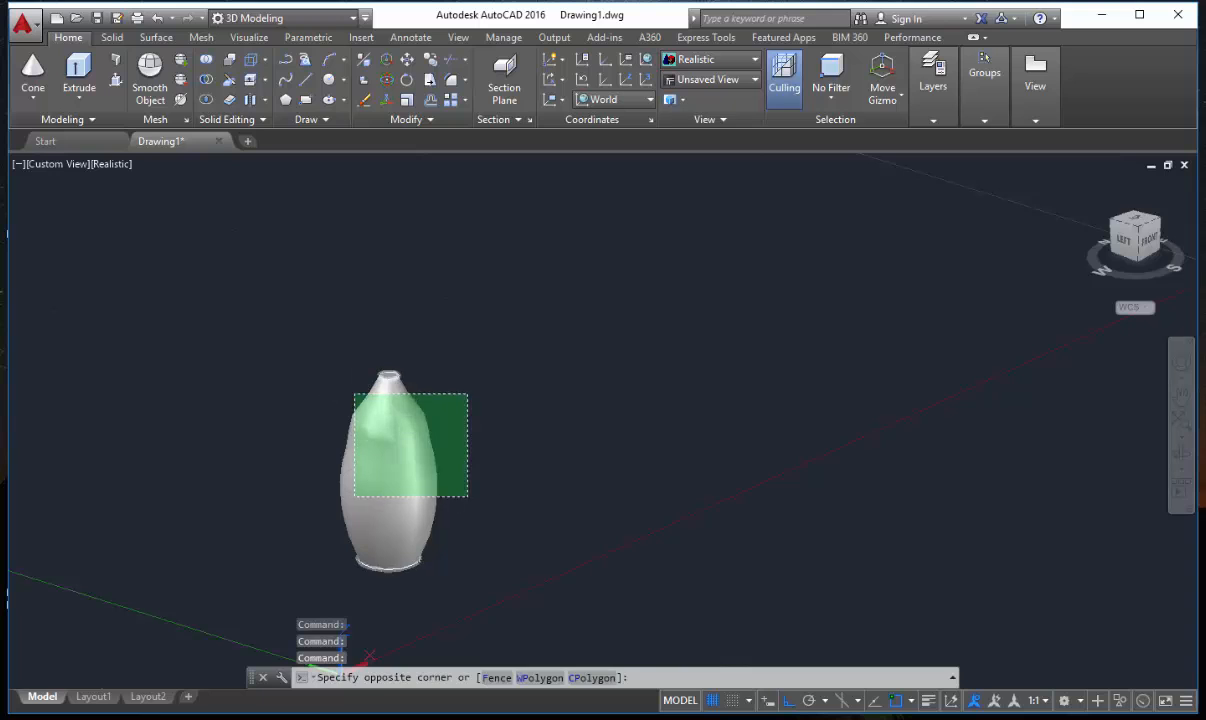
left_click(322, 345)
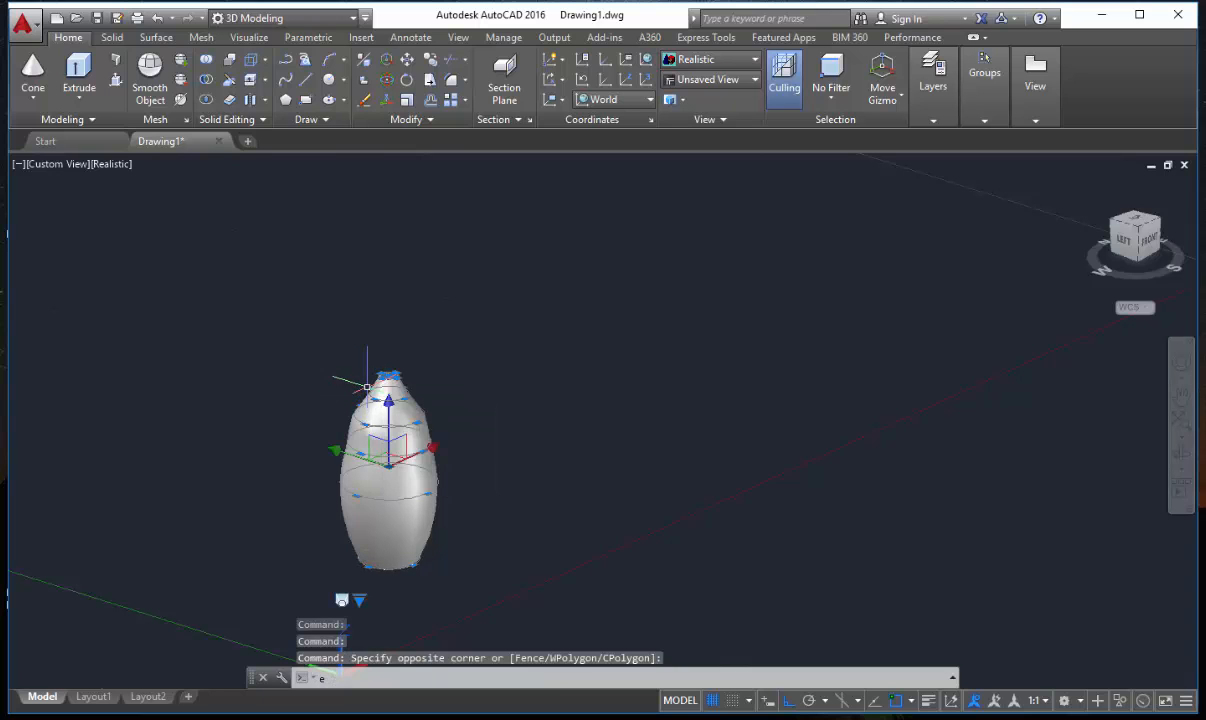
key("Delete")
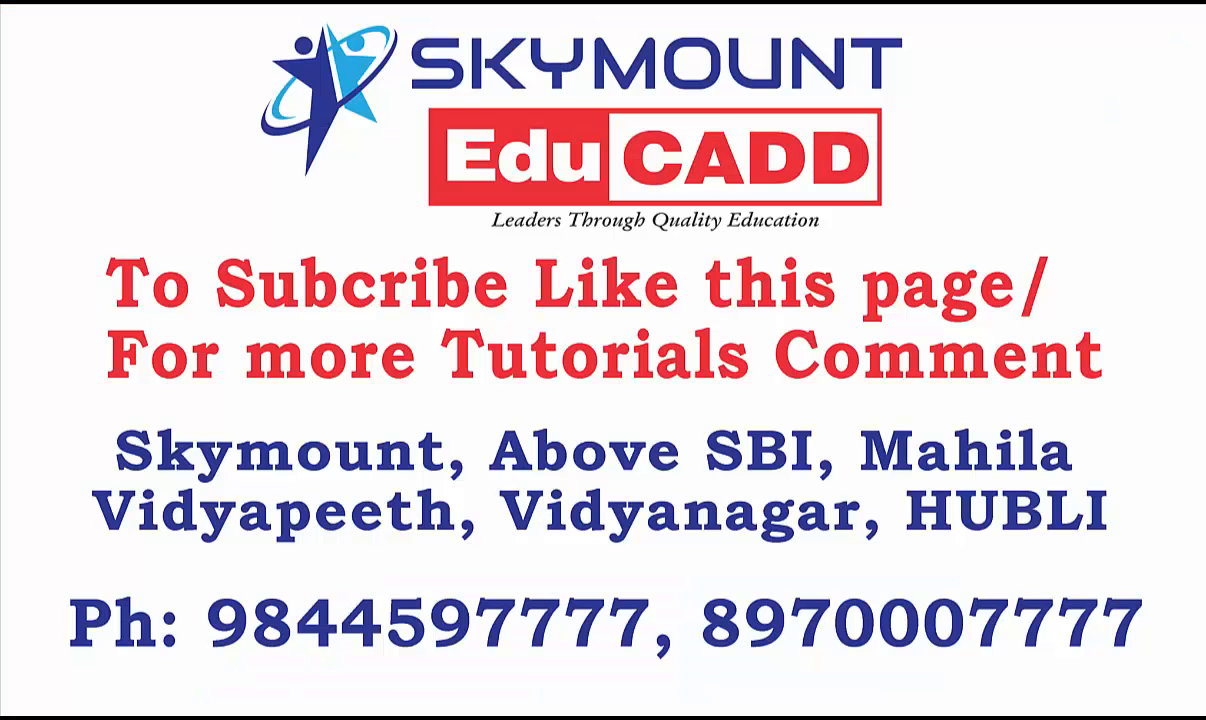